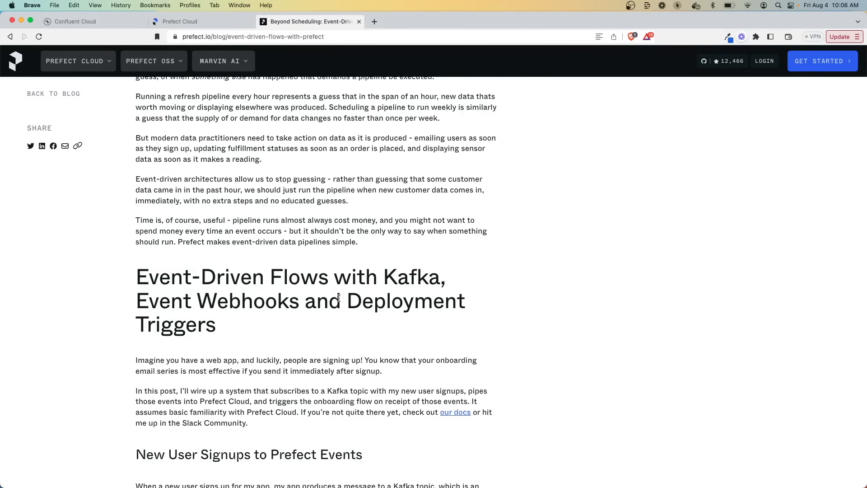
Step: Review the blog's Deployment Triggers heading and friendly_name template, noting the run-a-deployment action
{"action": "left_click_drag", "start_coordinate": [347, 302], "coordinate": [368, 328]}
{"action": "left_click", "coordinate": [368, 328]}
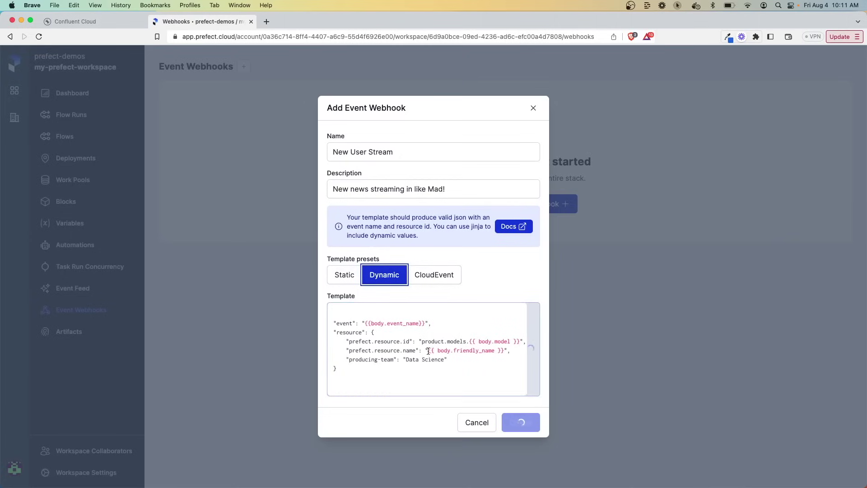
{"action": "left_click_drag", "start_coordinate": [437, 351], "coordinate": [510, 353]}
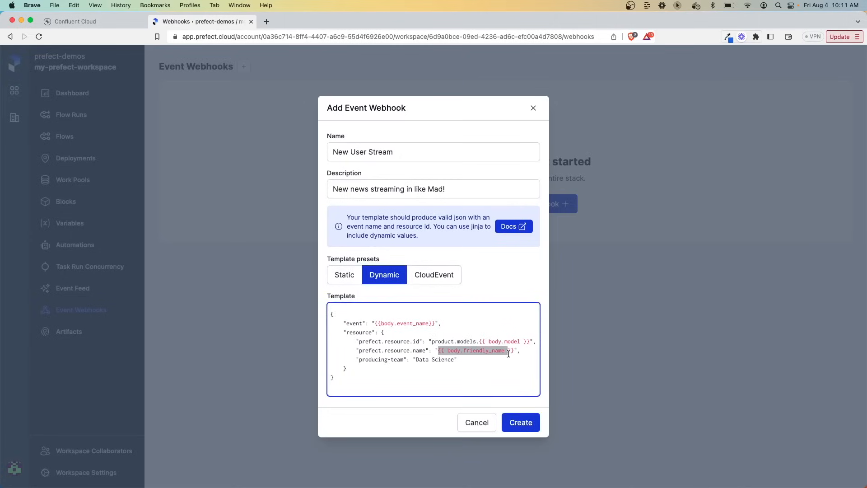
{"action": "left_click", "coordinate": [510, 353]}
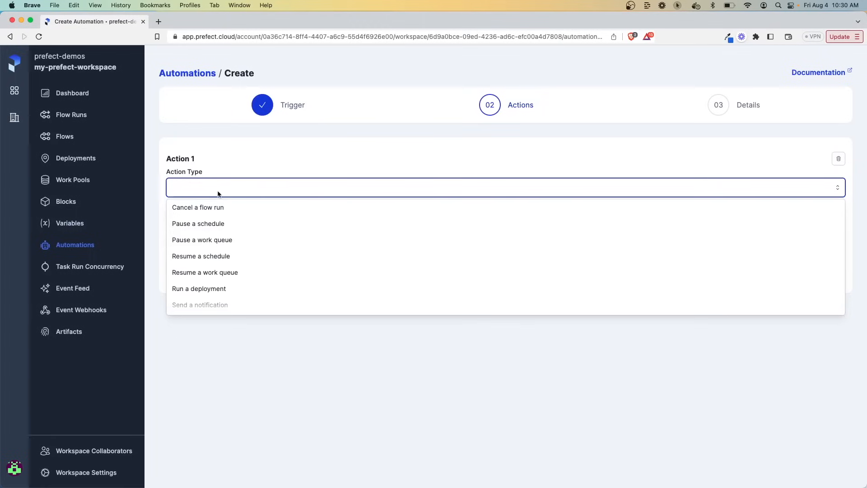
{"action": "left_click", "coordinate": [224, 290]}
{"action": "left_click", "coordinate": [257, 225]}
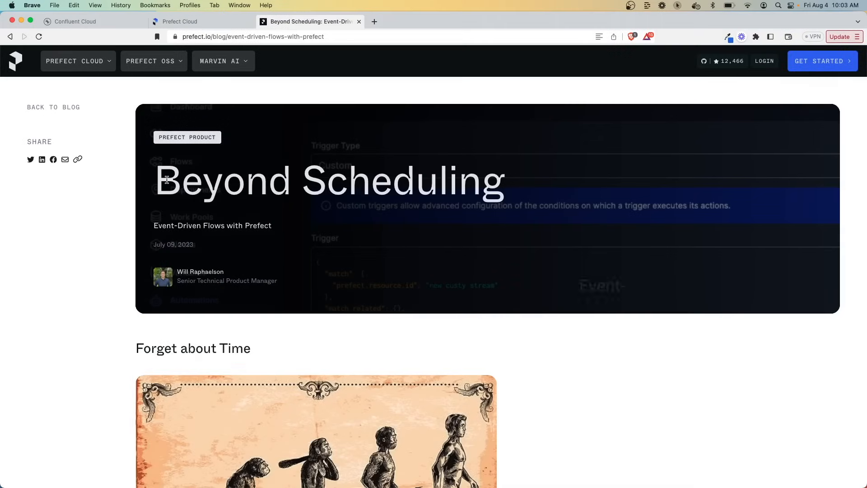
{"action": "left_click_drag", "start_coordinate": [157, 177], "coordinate": [504, 183]}
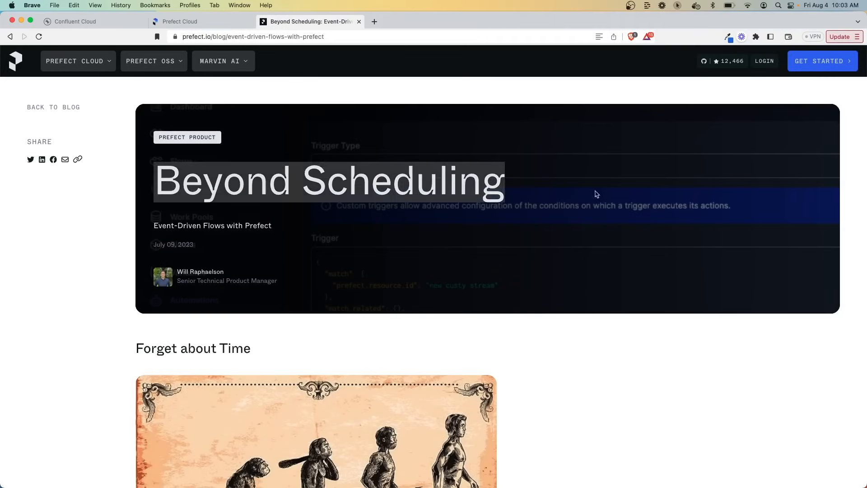
Step: Read the blog's Beyond Scheduling, Kafka, Event Webhooks and Deployment Triggers sections
{"action": "left_click", "coordinate": [316, 264]}
{"action": "scroll", "coordinate": [316, 263], "scroll_direction": "down", "scroll_amount": 4}
{"action": "scroll", "coordinate": [277, 259], "scroll_direction": "down", "scroll_amount": 2}
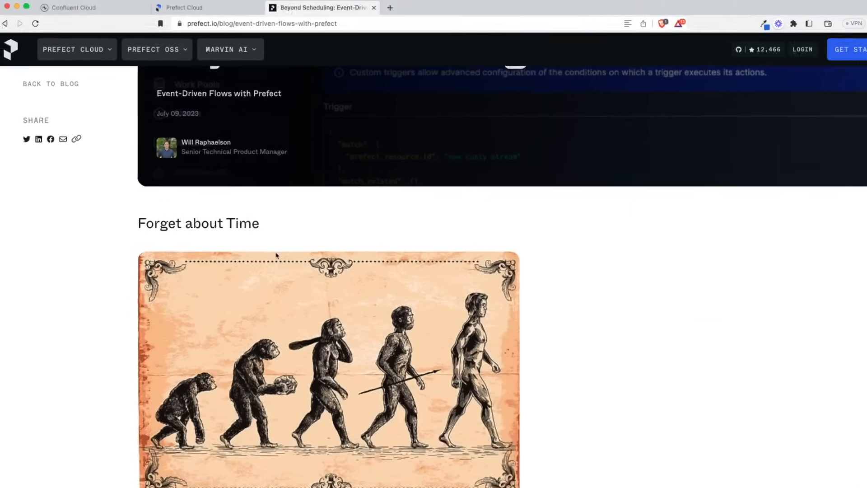
{"action": "scroll", "coordinate": [278, 259], "scroll_direction": "down", "scroll_amount": 3}
{"action": "scroll", "coordinate": [298, 251], "scroll_direction": "down", "scroll_amount": 3}
{"action": "scroll", "coordinate": [321, 235], "scroll_direction": "down", "scroll_amount": 3}
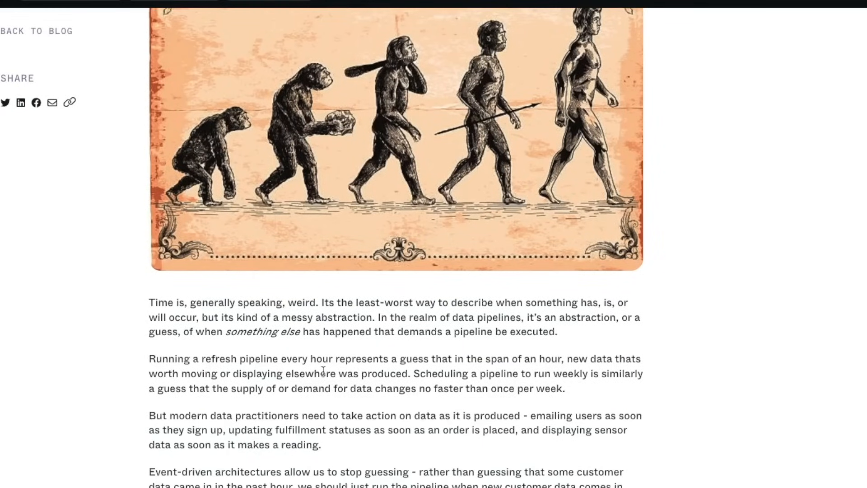
{"action": "scroll", "coordinate": [324, 370], "scroll_direction": "down", "scroll_amount": 2}
{"action": "left_click_drag", "start_coordinate": [282, 304], "coordinate": [371, 305]}
{"action": "left_click", "coordinate": [374, 304]}
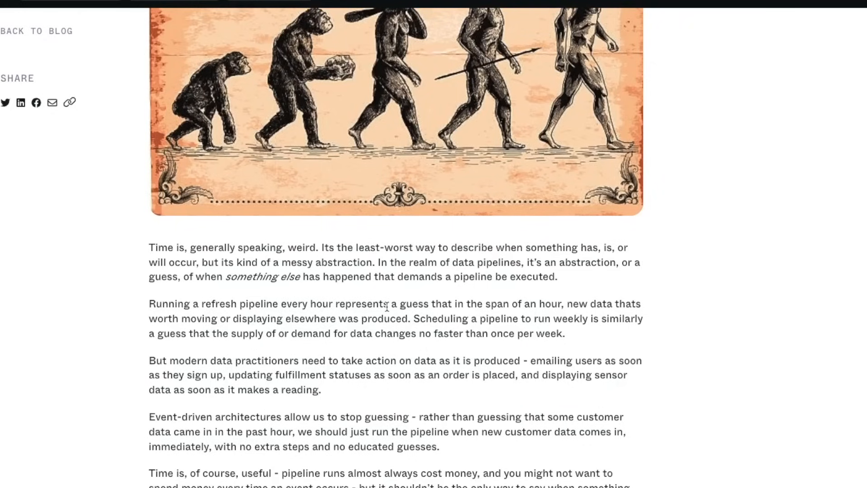
{"action": "scroll", "coordinate": [317, 317], "scroll_direction": "down", "scroll_amount": 1}
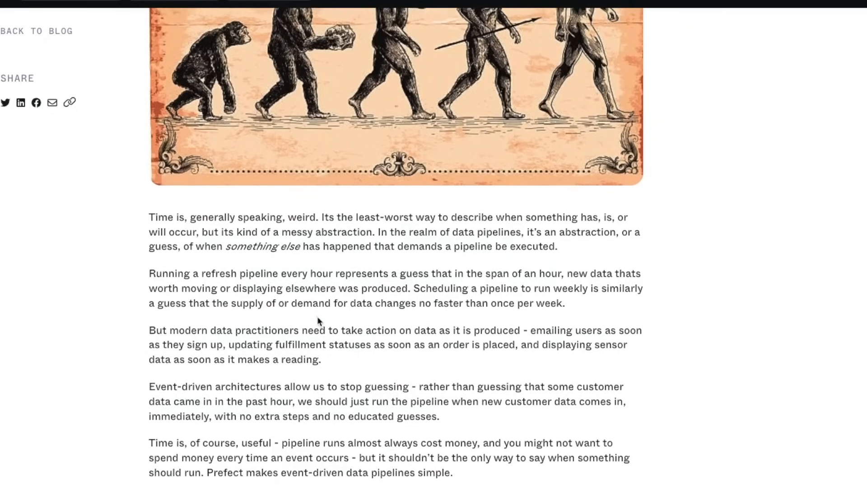
{"action": "scroll", "coordinate": [316, 318], "scroll_direction": "down", "scroll_amount": 2}
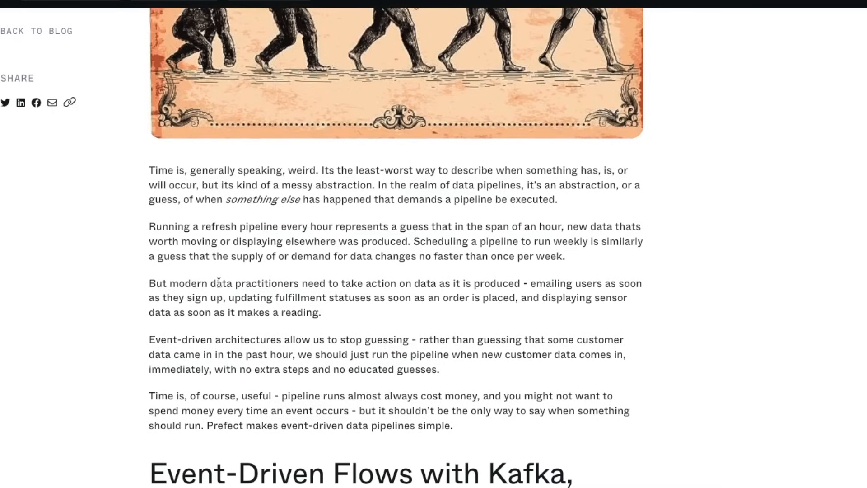
{"action": "left_click_drag", "start_coordinate": [229, 283], "coordinate": [296, 285]}
{"action": "left_click", "coordinate": [345, 289]}
{"action": "scroll", "coordinate": [359, 285], "scroll_direction": "down", "scroll_amount": 1}
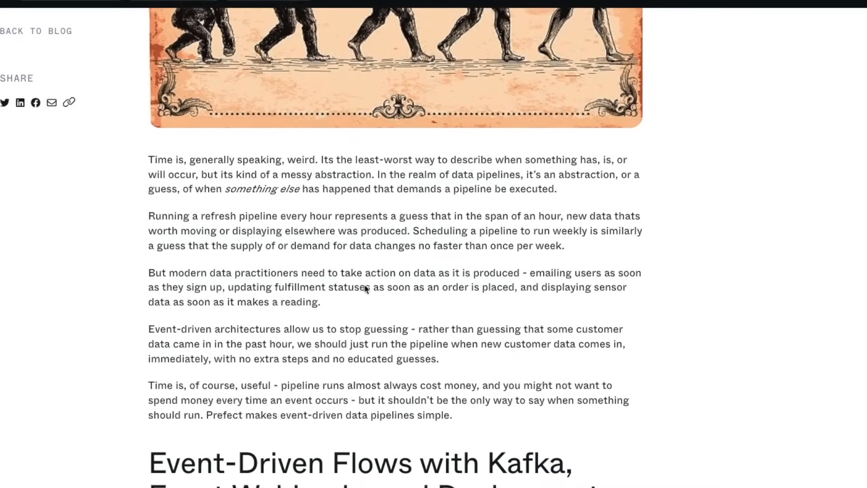
{"action": "scroll", "coordinate": [366, 284], "scroll_direction": "down", "scroll_amount": 1}
{"action": "left_click_drag", "start_coordinate": [156, 314], "coordinate": [264, 313]}
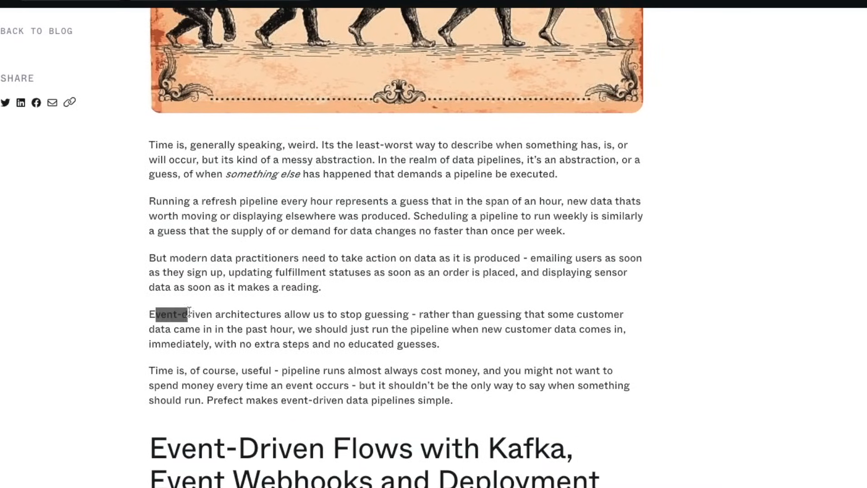
{"action": "left_click", "coordinate": [264, 313]}
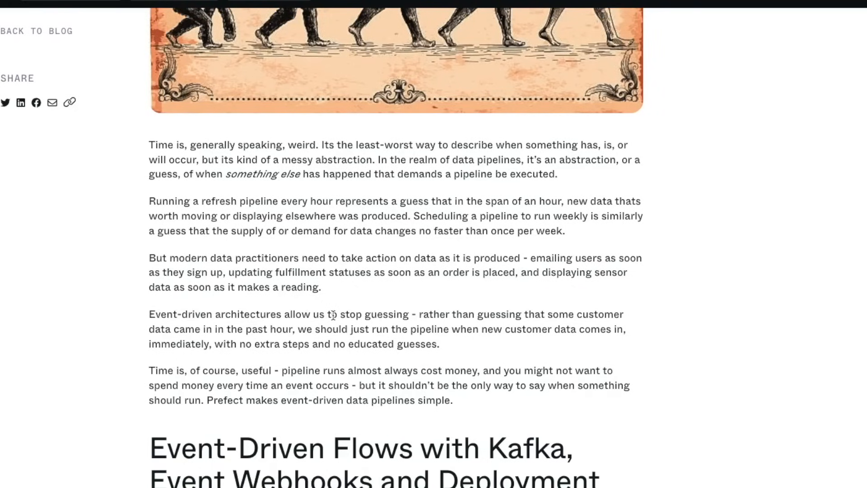
{"action": "scroll", "coordinate": [340, 339], "scroll_direction": "down", "scroll_amount": 1}
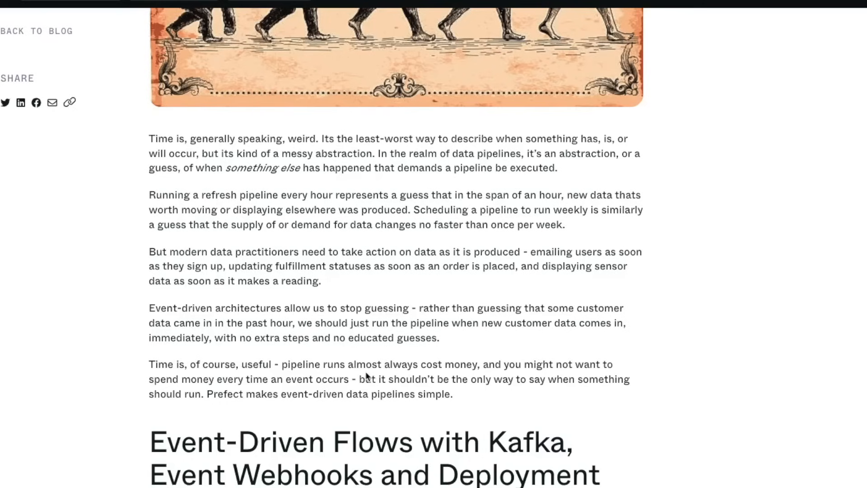
{"action": "scroll", "coordinate": [368, 377], "scroll_direction": "down", "scroll_amount": 3}
{"action": "scroll", "coordinate": [474, 304], "scroll_direction": "down", "scroll_amount": 3}
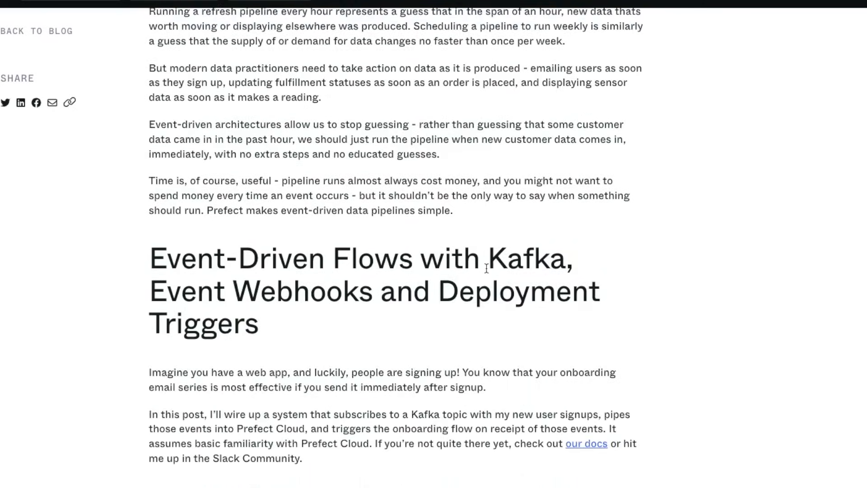
{"action": "scroll", "coordinate": [486, 269], "scroll_direction": "up", "scroll_amount": 1}
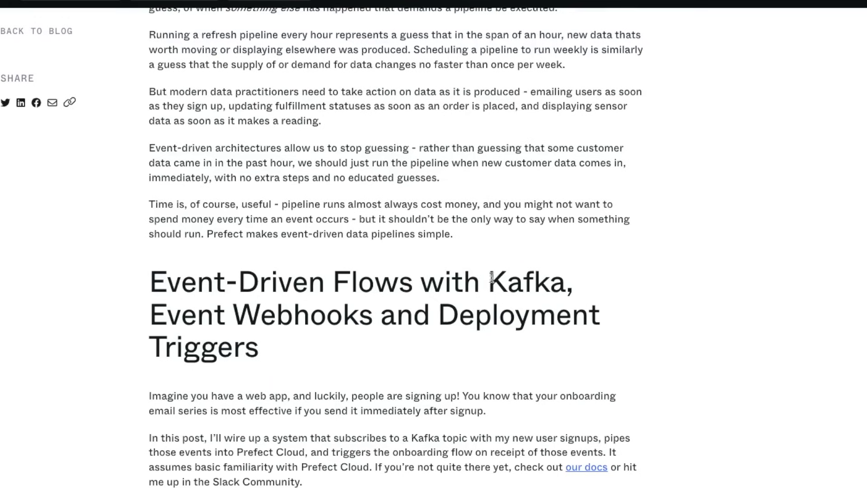
{"action": "left_click_drag", "start_coordinate": [492, 278], "coordinate": [567, 284]}
{"action": "left_click", "coordinate": [563, 290]}
{"action": "left_click_drag", "start_coordinate": [151, 316], "coordinate": [373, 324]}
{"action": "left_click", "coordinate": [372, 324]}
{"action": "left_click_drag", "start_coordinate": [437, 316], "coordinate": [466, 351]}
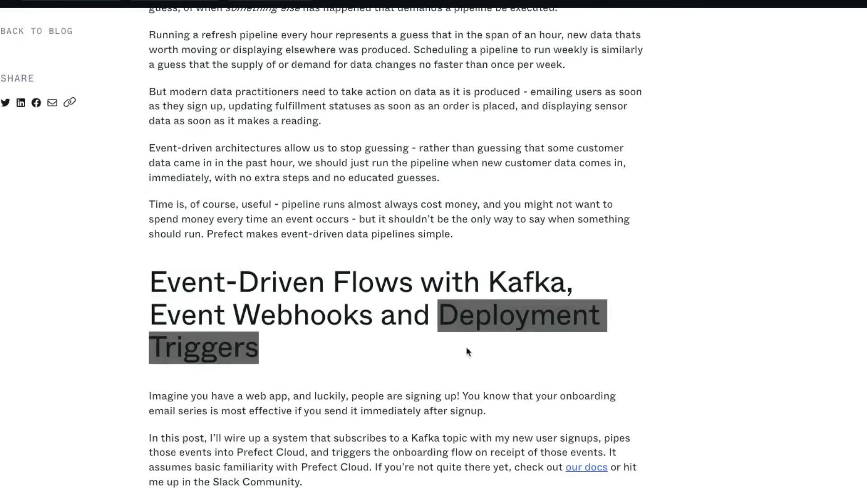
{"action": "left_click", "coordinate": [466, 350]}
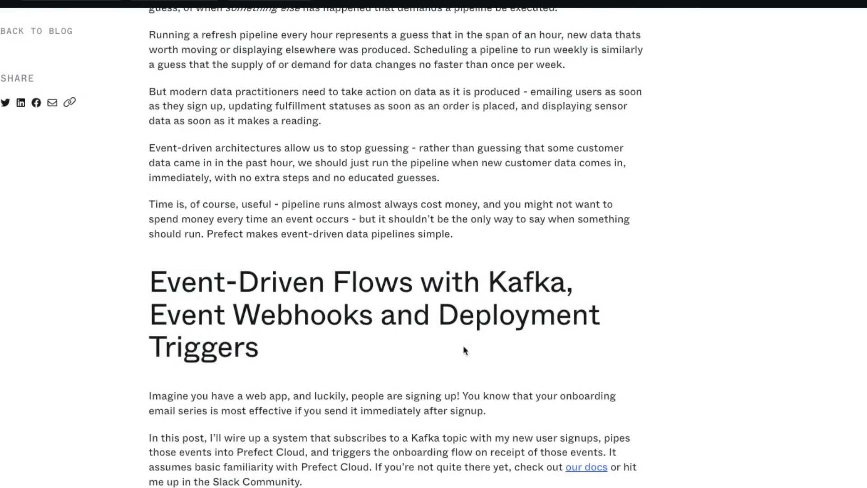
{"action": "scroll", "coordinate": [463, 345], "scroll_direction": "down", "scroll_amount": 15}
{"action": "scroll", "coordinate": [361, 145], "scroll_direction": "down", "scroll_amount": 1}
{"action": "scroll", "coordinate": [361, 145], "scroll_direction": "up", "scroll_amount": 1}
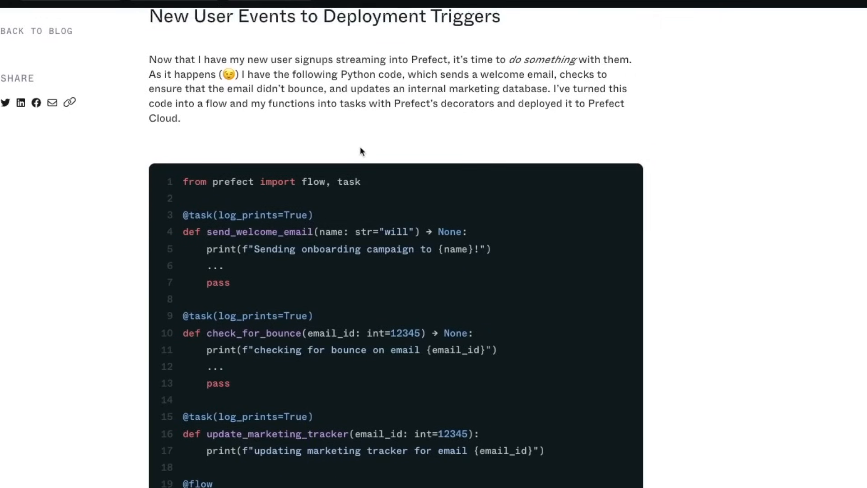
{"action": "scroll", "coordinate": [360, 150], "scroll_direction": "down", "scroll_amount": 1}
{"action": "scroll", "coordinate": [359, 152], "scroll_direction": "down", "scroll_amount": 1}
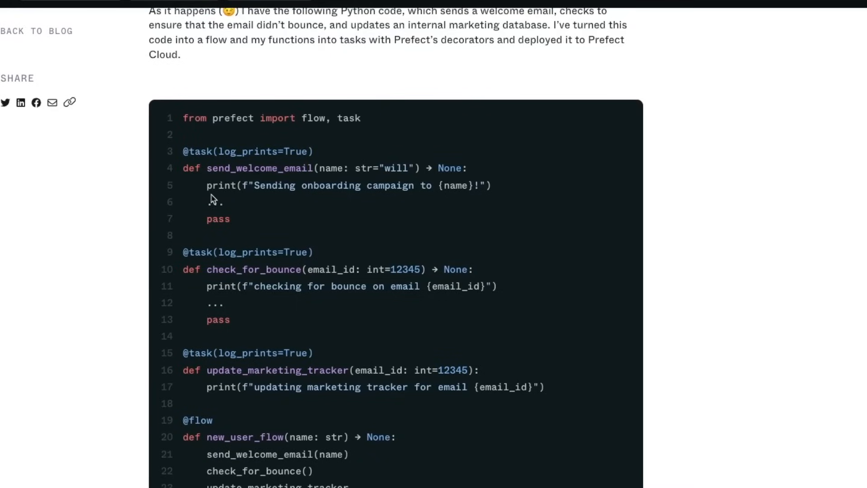
{"action": "scroll", "coordinate": [212, 199], "scroll_direction": "down", "scroll_amount": 1}
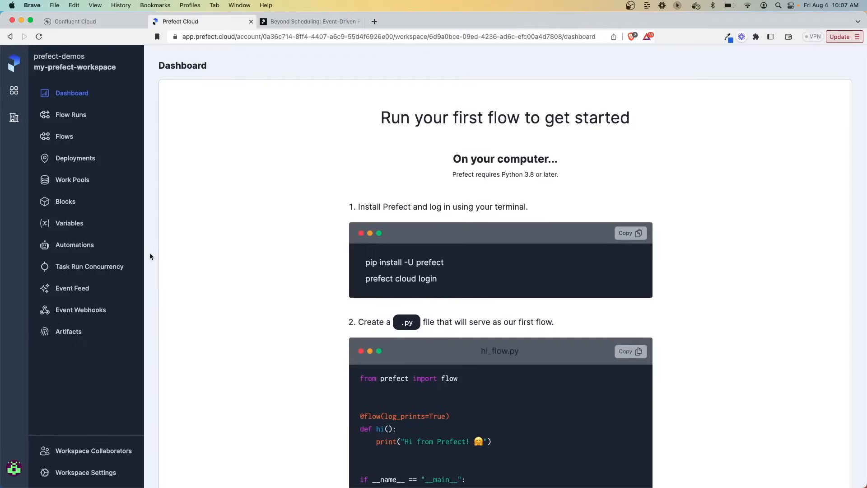
Step: Add an event webhook named New User Stream described 'New news streaming in like Mad!'
{"action": "left_click", "coordinate": [80, 309]}
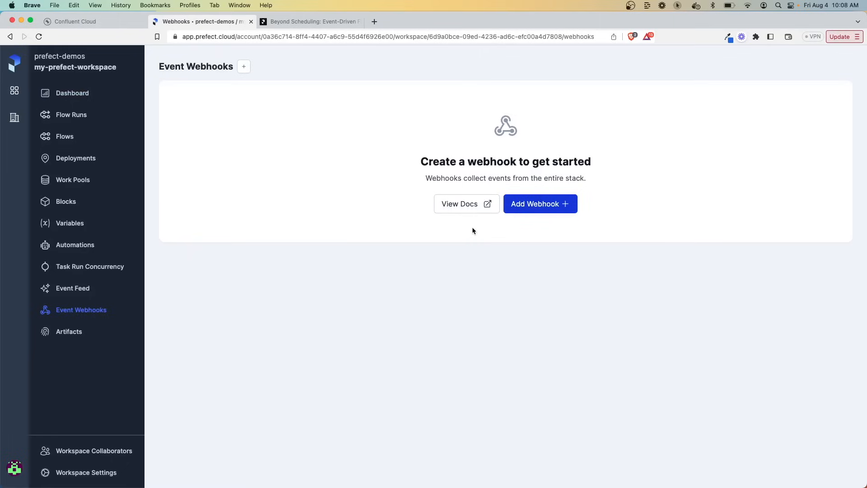
{"action": "left_click", "coordinate": [550, 203]}
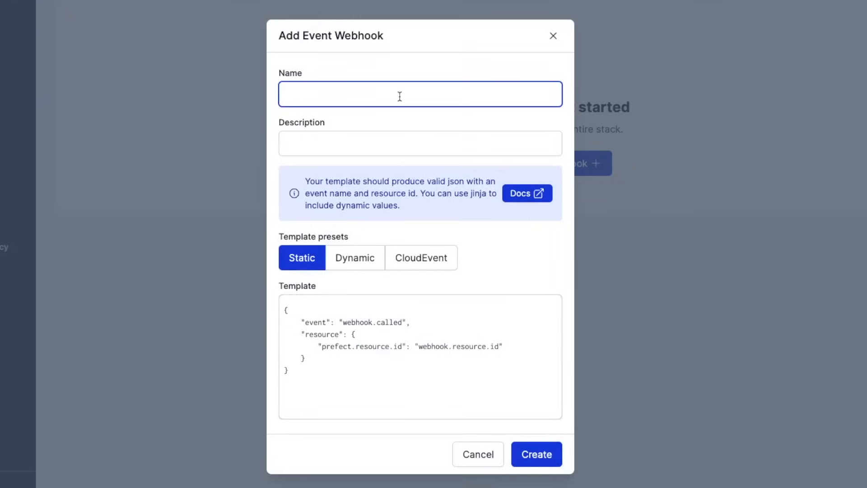
{"action": "type", "text": "New Us"}
{"action": "type", "text": "er Stream"}
{"action": "key", "text": "Tab"}
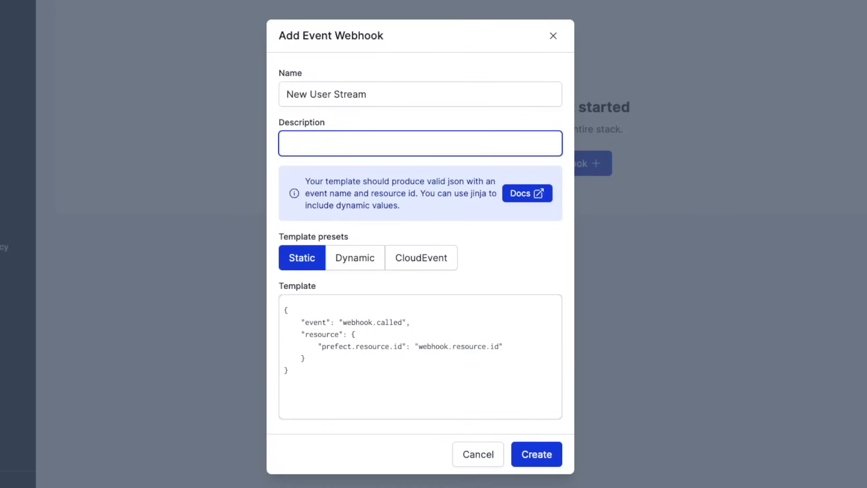
{"action": "type", "text": "New news streaming in like Mad!"}
{"action": "key", "text": "Tab"}
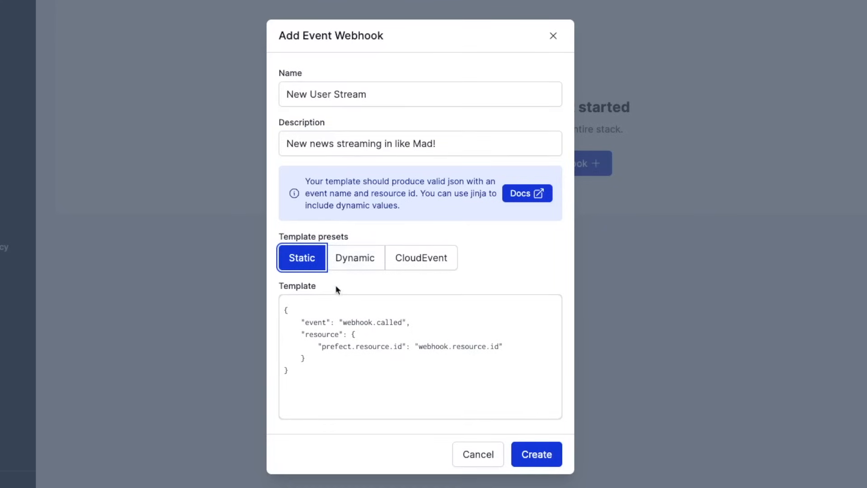
Step: Inspect the Static preset's starter template text in the webhook editor
{"action": "left_click", "coordinate": [344, 362]}
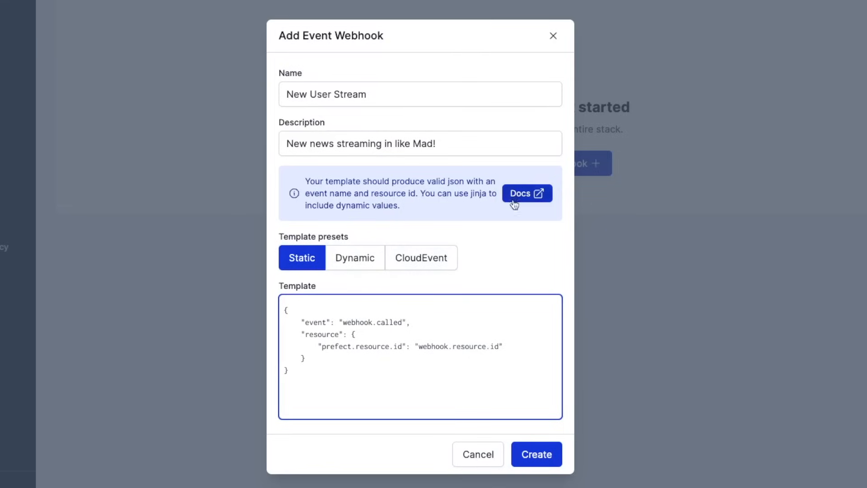
{"action": "left_click_drag", "start_coordinate": [346, 371], "coordinate": [250, 275]}
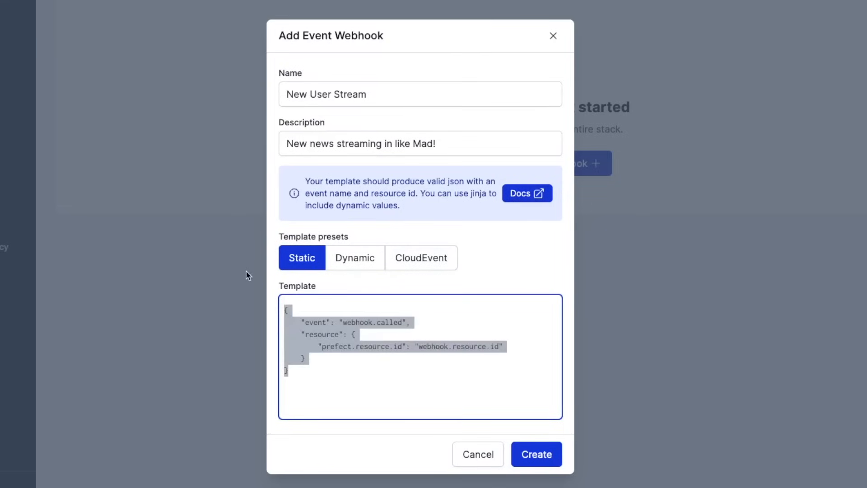
{"action": "left_click", "coordinate": [346, 361]}
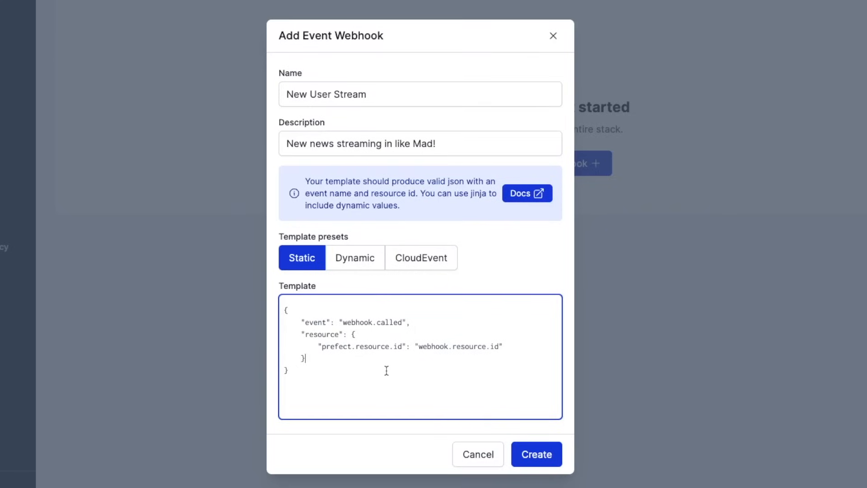
Step: Examine the Dynamic preset's friendly_name and producing-team lines, then leave the template on CloudEvent
{"action": "left_click", "coordinate": [354, 257]}
{"action": "scroll", "coordinate": [427, 351], "scroll_direction": "right", "scroll_amount": 2}
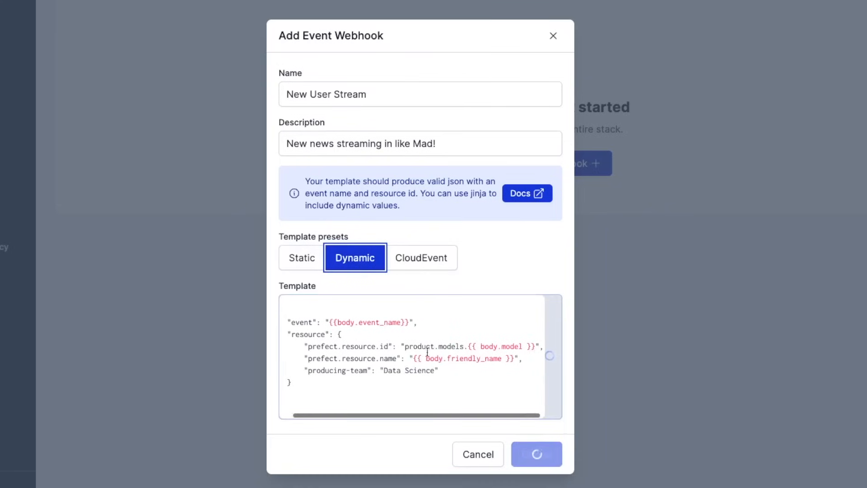
{"action": "left_click_drag", "start_coordinate": [417, 358], "coordinate": [521, 358]}
{"action": "left_click", "coordinate": [521, 365]}
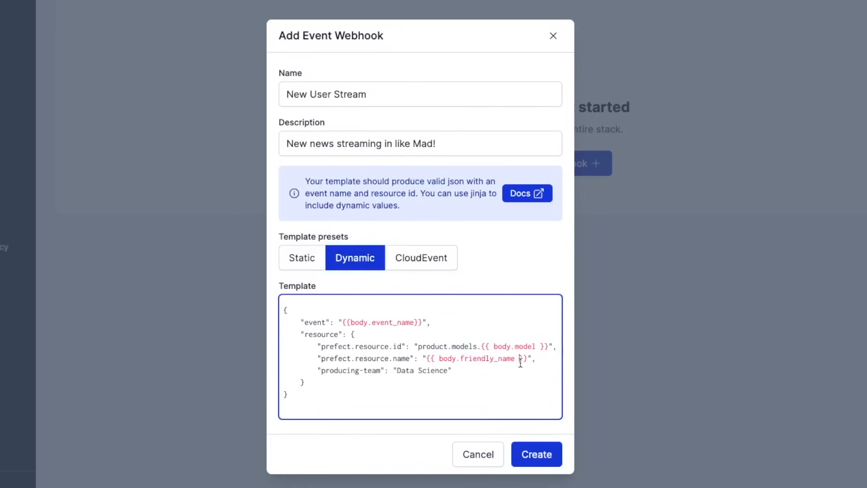
{"action": "left_click_drag", "start_coordinate": [318, 370], "coordinate": [480, 377]}
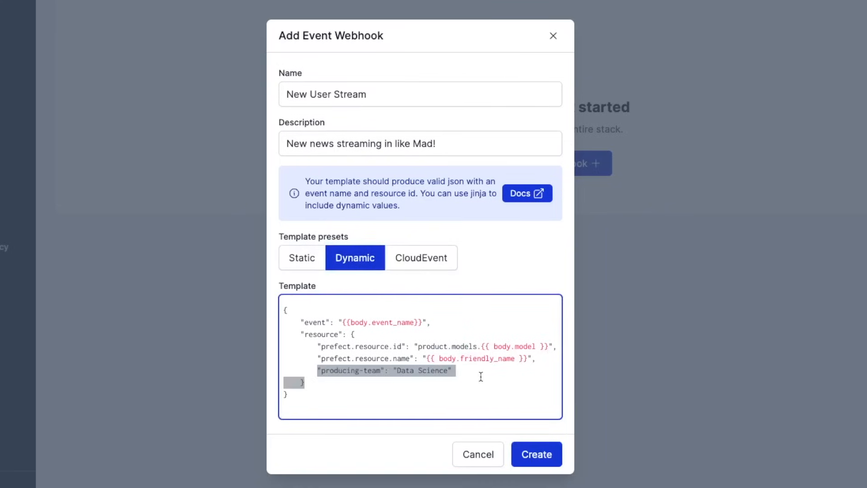
{"action": "left_click", "coordinate": [480, 377]}
{"action": "left_click_drag", "start_coordinate": [421, 358], "coordinate": [535, 360]}
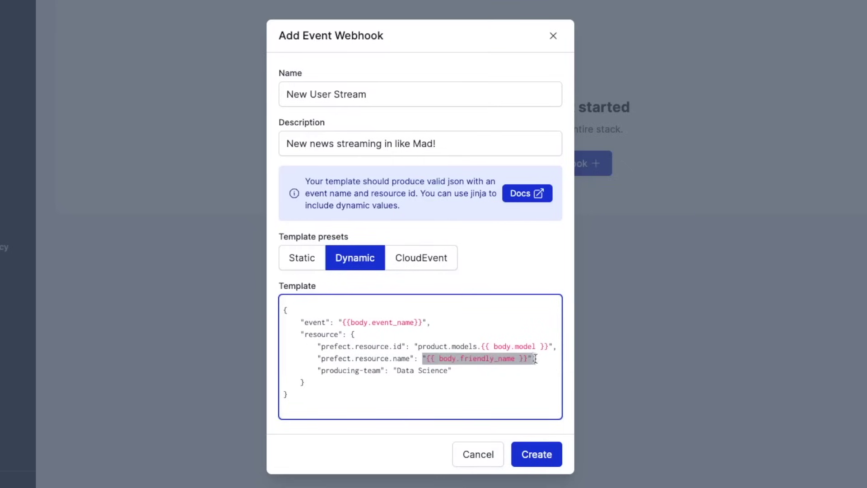
{"action": "left_click", "coordinate": [485, 359]}
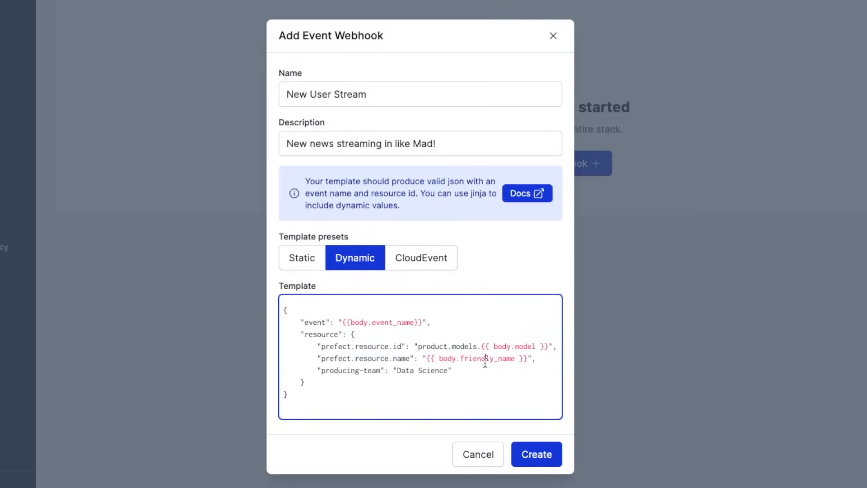
{"action": "left_click", "coordinate": [420, 257]}
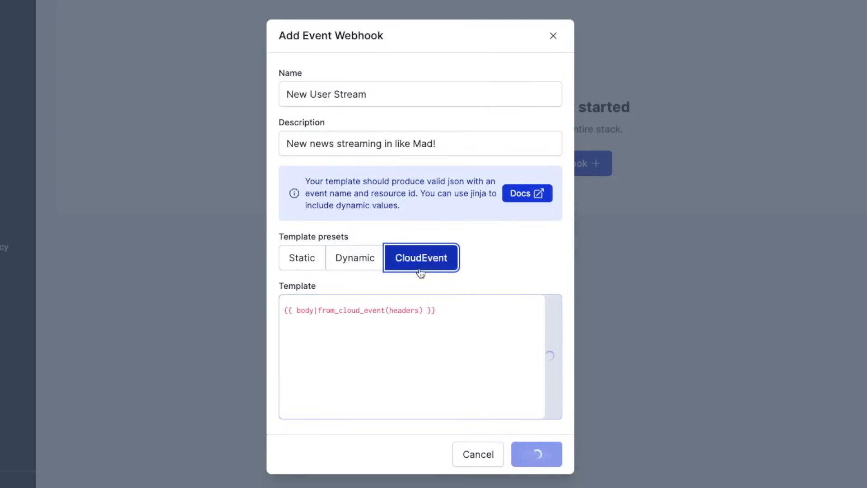
Step: Open the webhook templates documentation from the Add Event Webhook dialog
{"action": "left_click", "coordinate": [528, 193]}
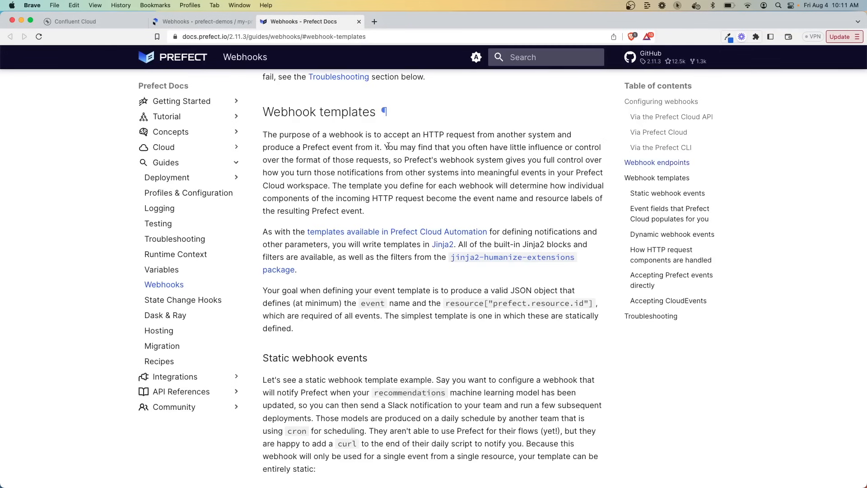
{"action": "scroll", "coordinate": [387, 230], "scroll_direction": "down", "scroll_amount": 3}
{"action": "scroll", "coordinate": [388, 226], "scroll_direction": "down", "scroll_amount": 3}
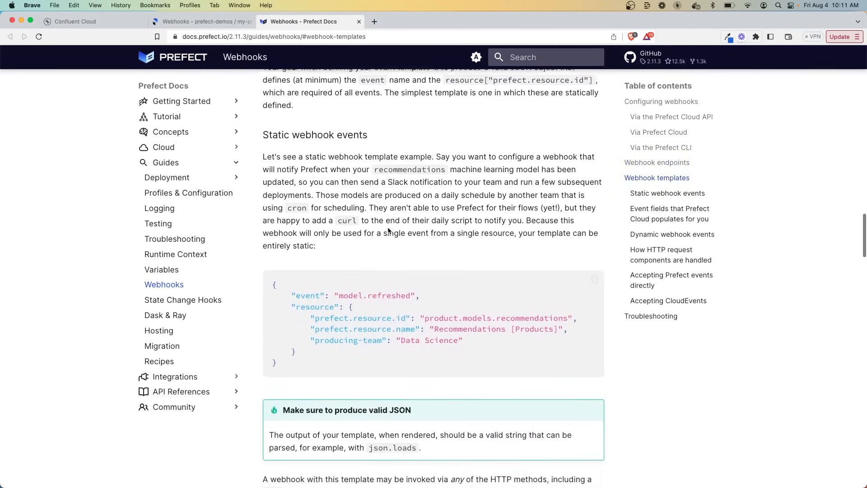
{"action": "scroll", "coordinate": [406, 271], "scroll_direction": "down", "scroll_amount": 1}
{"action": "scroll", "coordinate": [452, 286], "scroll_direction": "down", "scroll_amount": 3}
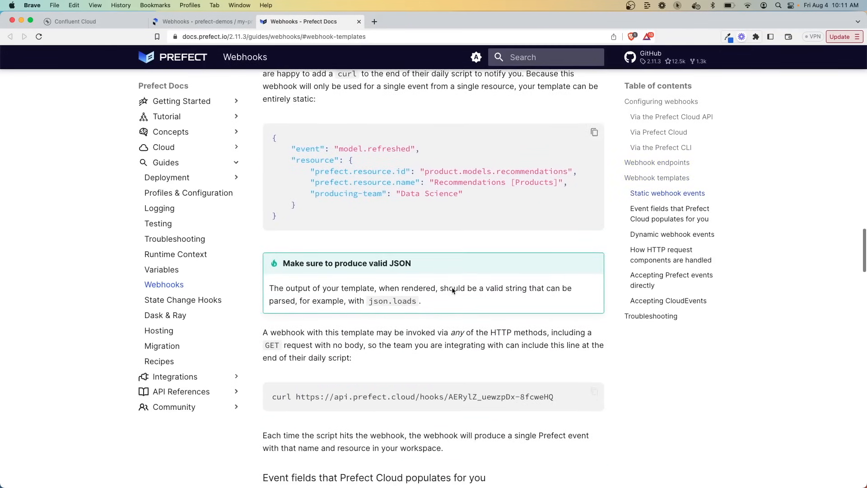
{"action": "scroll", "coordinate": [451, 298], "scroll_direction": "down", "scroll_amount": 2}
{"action": "scroll", "coordinate": [448, 314], "scroll_direction": "down", "scroll_amount": 2}
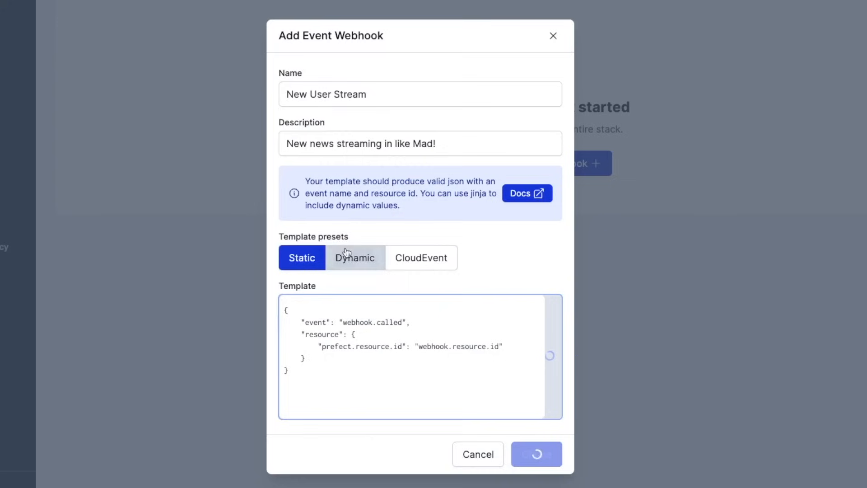
Step: Replace the Dynamic template with customer.{{ body[0].userid }}.created JSON carrying {{ body[0]|tojson }} as payload
{"action": "left_click", "coordinate": [354, 258]}
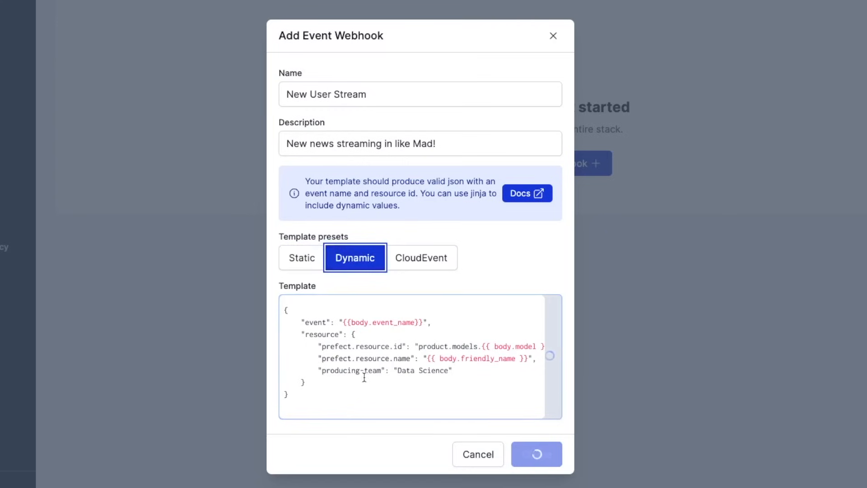
{"action": "left_click", "coordinate": [342, 399]}
{"action": "key", "text": "ctrl+a"}
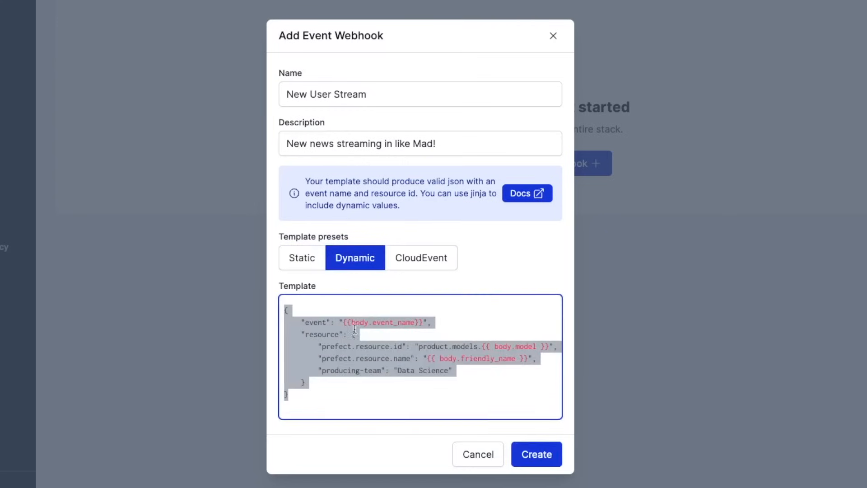
{"action": "key", "text": "ctrl+v"}
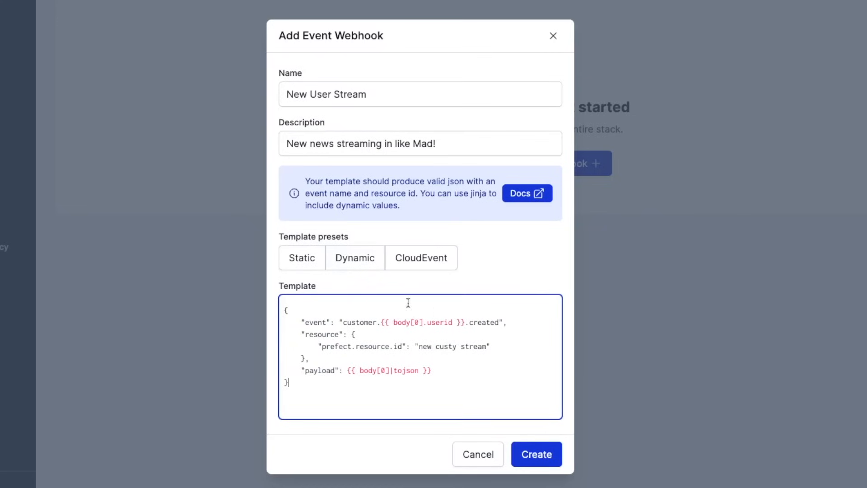
{"action": "left_click", "coordinate": [381, 370]}
{"action": "left_click_drag", "start_coordinate": [446, 370], "coordinate": [339, 370]}
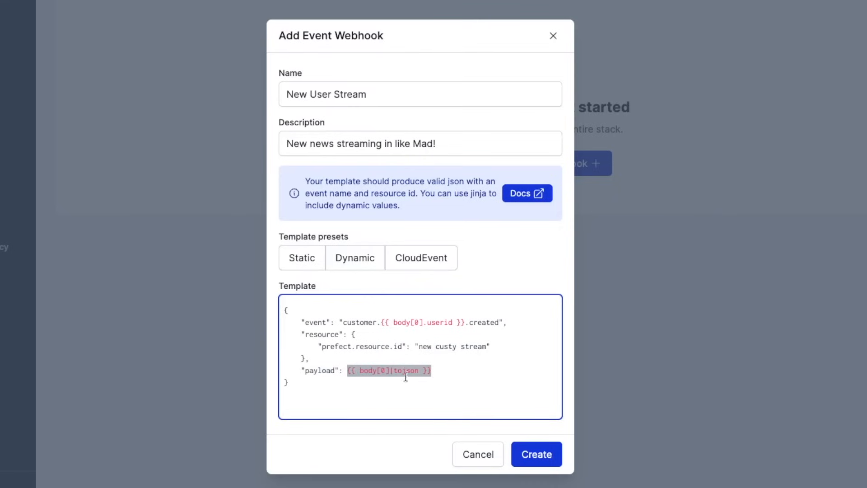
{"action": "left_click", "coordinate": [436, 379]}
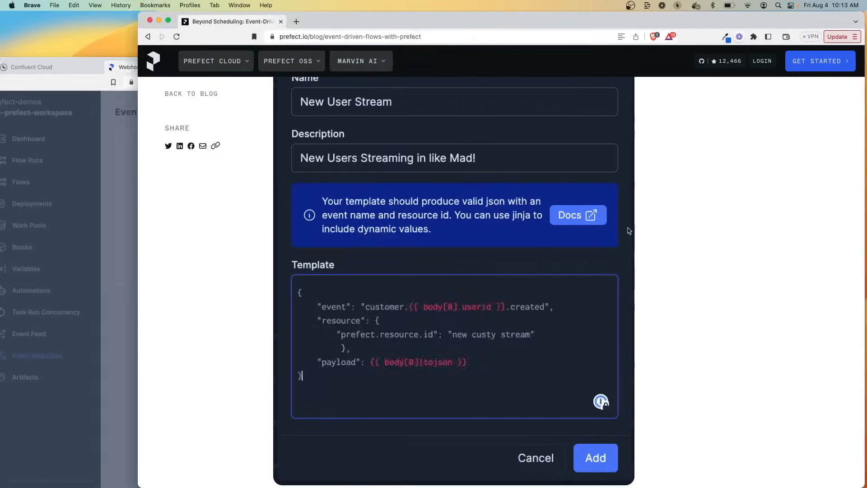
{"action": "scroll", "coordinate": [280, 342], "scroll_direction": "down", "scroll_amount": 2}
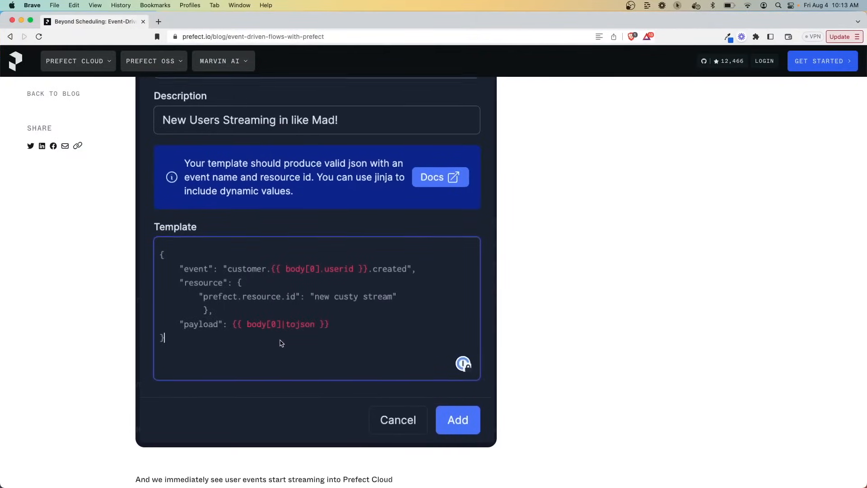
{"action": "scroll", "coordinate": [281, 343], "scroll_direction": "down", "scroll_amount": 4}
{"action": "scroll", "coordinate": [280, 343], "scroll_direction": "down", "scroll_amount": 2}
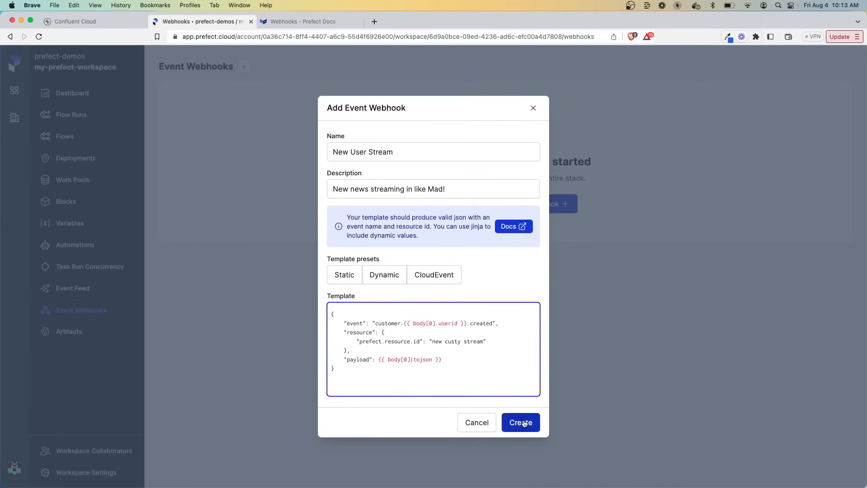
Step: Create the New User Stream webhook and select its endpoint URL in the list
{"action": "left_click", "coordinate": [520, 422]}
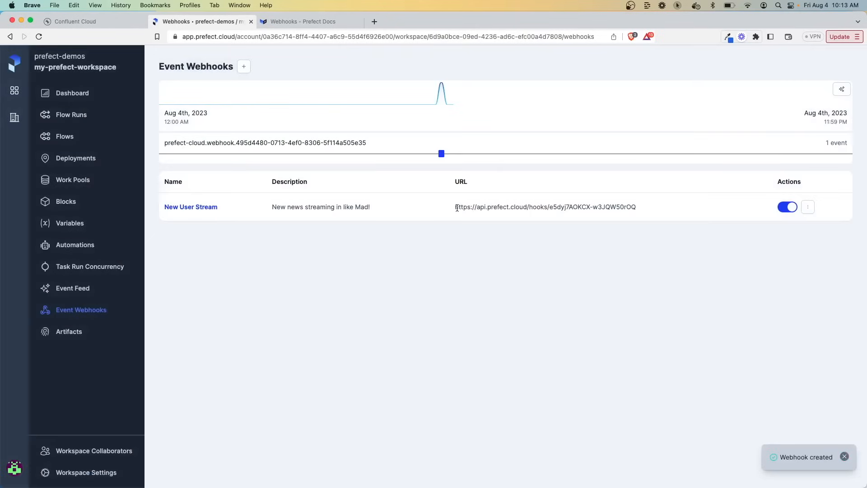
{"action": "mouse_move", "coordinate": [455, 206]}
{"action": "left_mouse_down"}
{"action": "mouse_move", "coordinate": [647, 207]}
{"action": "mouse_move", "coordinate": [455, 207]}
{"action": "left_mouse_up"}
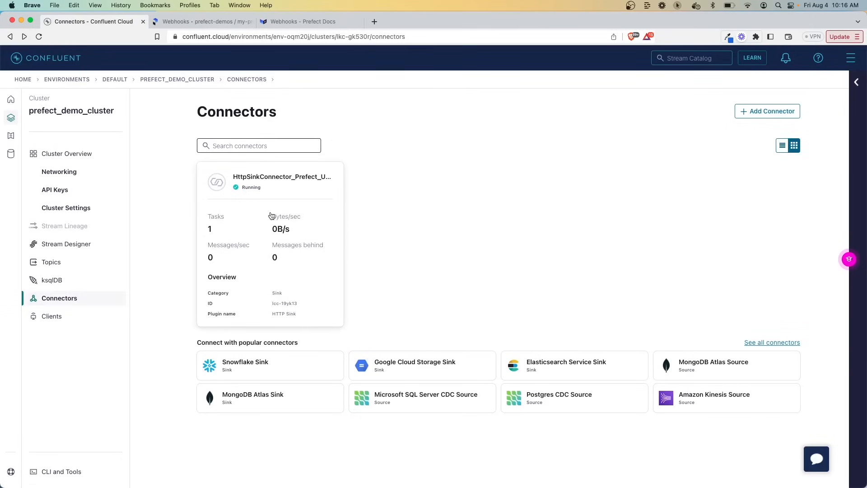
Step: Check the HttpSinkConnector_Prefect_User_Stream settings' HTTP URL against the Prefect webhook URL
{"action": "left_click", "coordinate": [277, 193]}
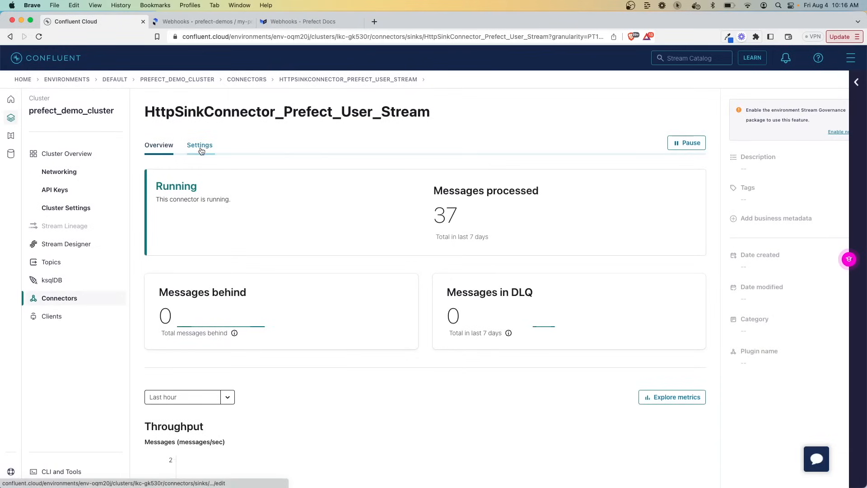
{"action": "left_click", "coordinate": [200, 145]}
{"action": "scroll", "coordinate": [346, 273], "scroll_direction": "down", "scroll_amount": 5}
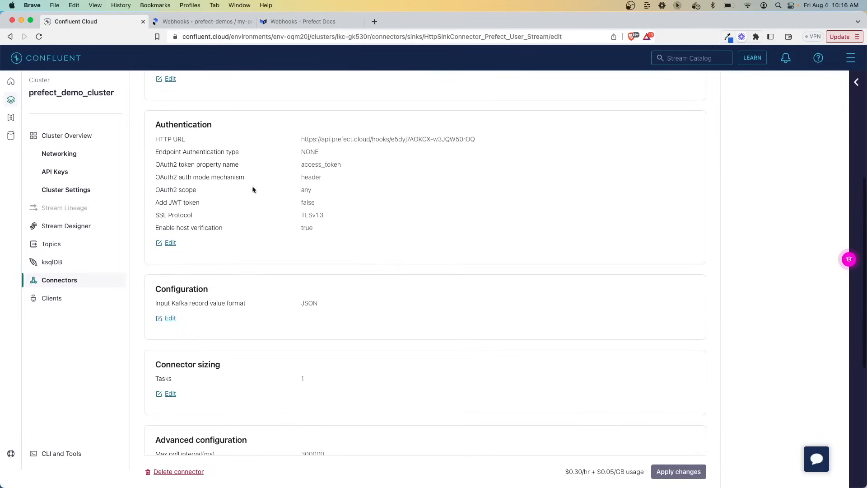
{"action": "triple_click", "coordinate": [477, 143]}
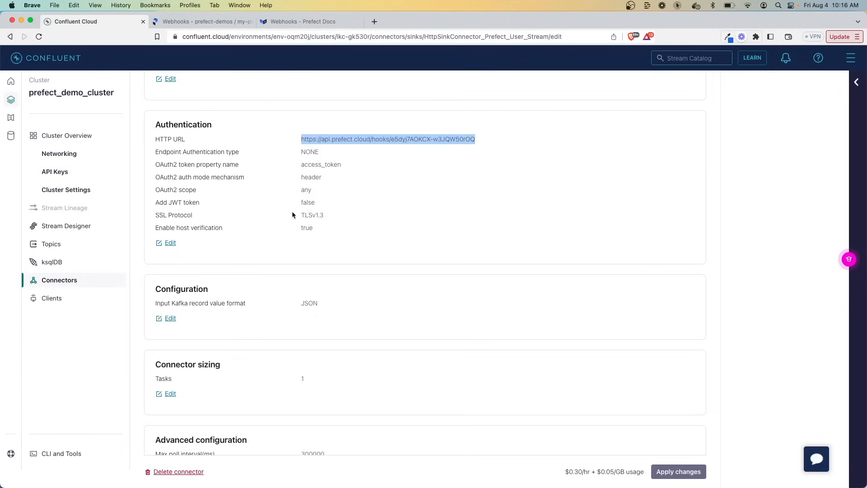
{"action": "left_click", "coordinate": [303, 140]}
{"action": "left_click_drag", "start_coordinate": [302, 140], "coordinate": [477, 143]}
{"action": "left_click", "coordinate": [443, 129]}
{"action": "left_click", "coordinate": [203, 22]}
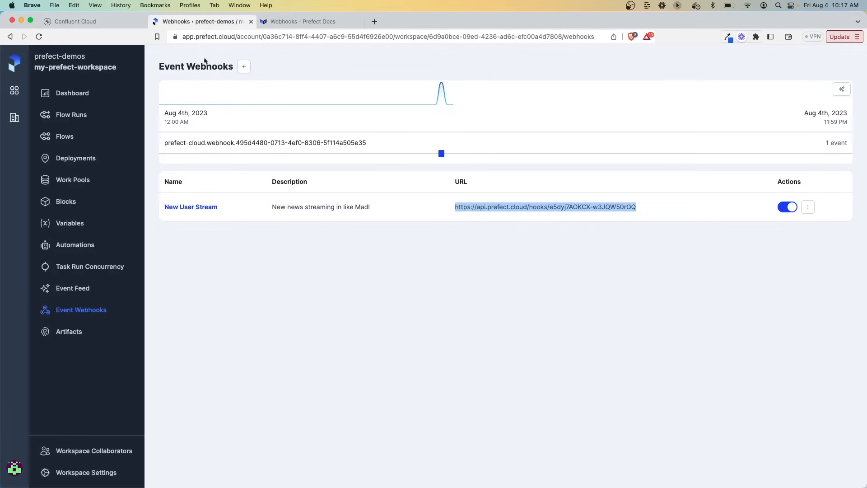
{"action": "left_click", "coordinate": [76, 21]}
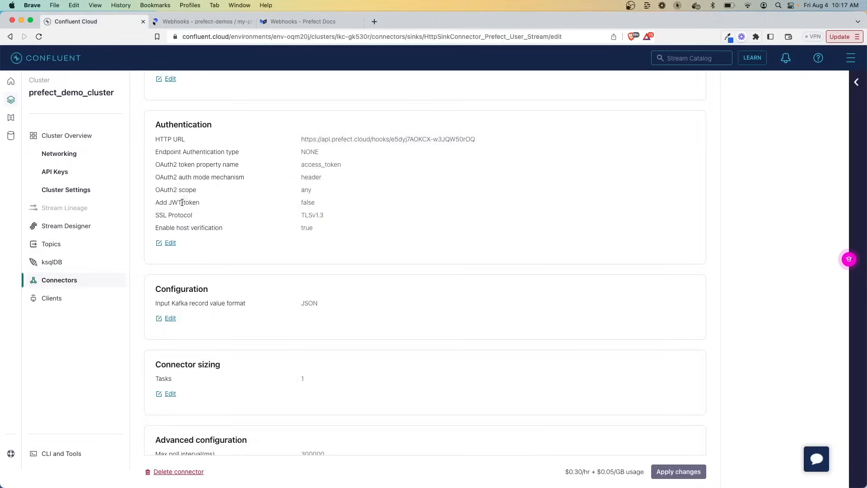
Step: View the messages of the web-app-signups topic
{"action": "left_click", "coordinate": [50, 262]}
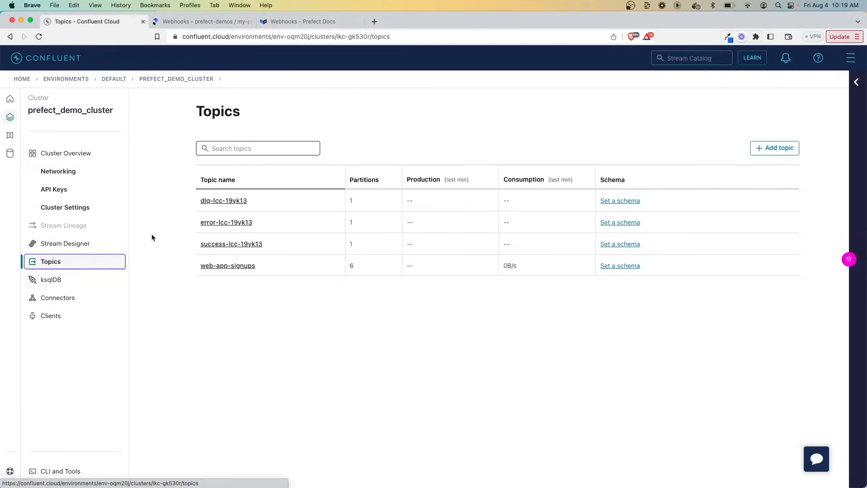
{"action": "left_click", "coordinate": [250, 266]}
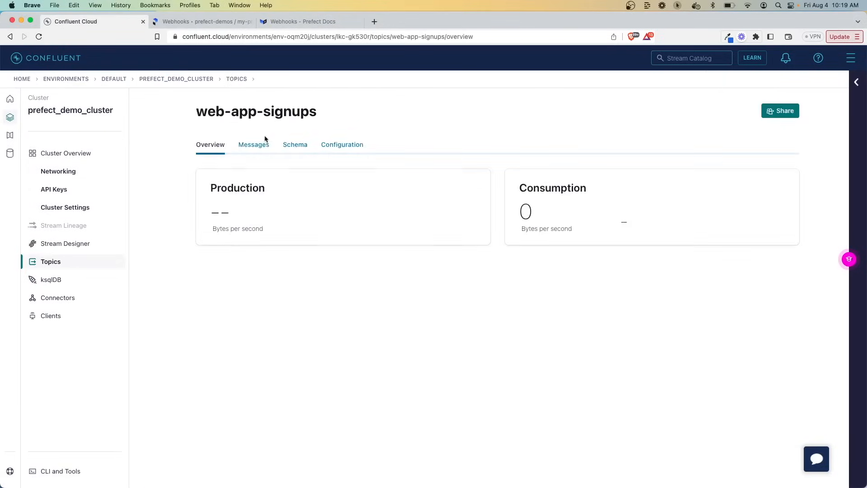
{"action": "left_click", "coordinate": [253, 143]}
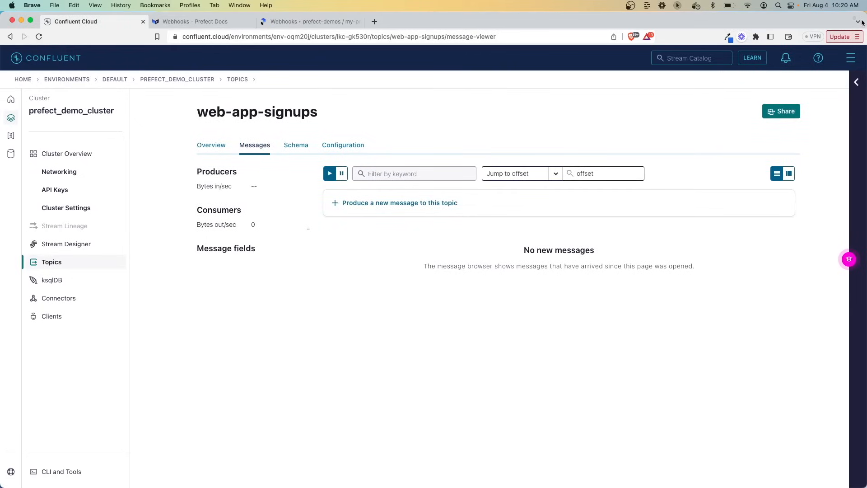
Step: Copy the blog's sample User_5 signup message and switch to the Prefect webhooks page
{"action": "key", "text": "super+grave"}
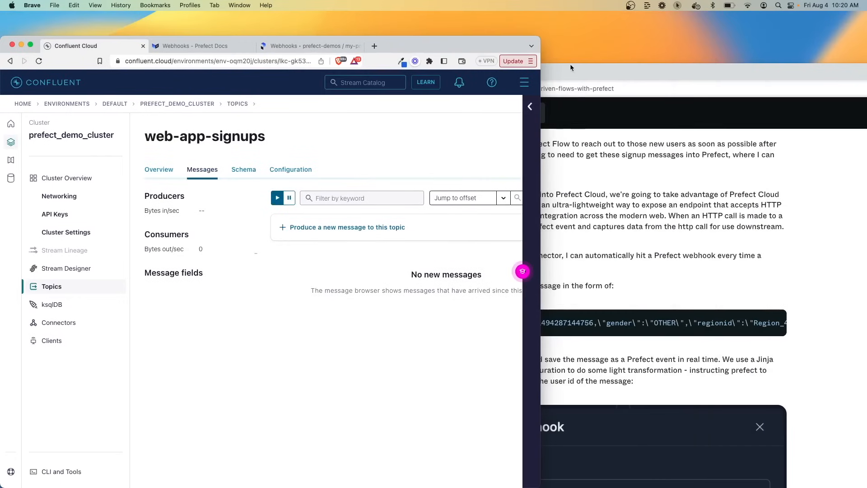
{"action": "triple_click", "coordinate": [540, 296]}
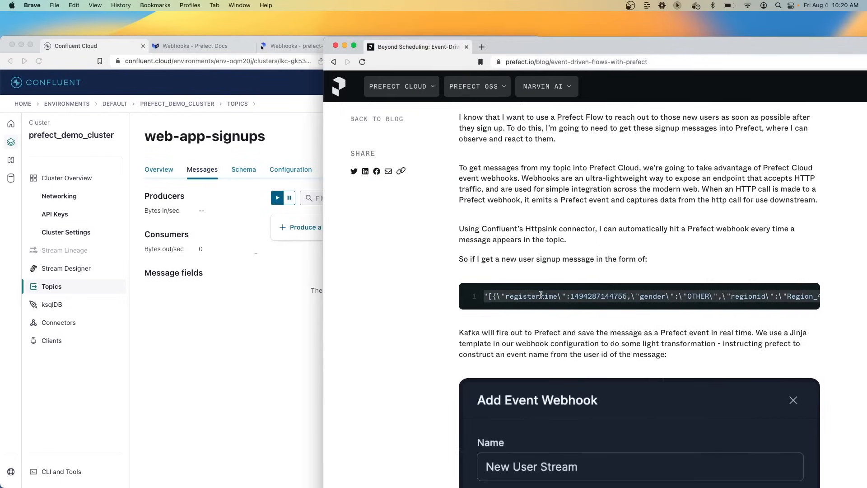
{"action": "right_click", "coordinate": [540, 296]}
{"action": "left_click", "coordinate": [555, 315]}
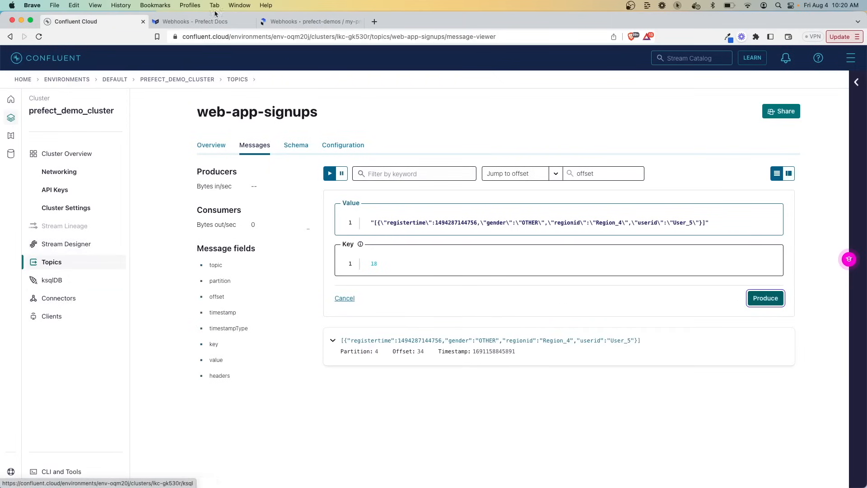
{"action": "left_click", "coordinate": [309, 21]}
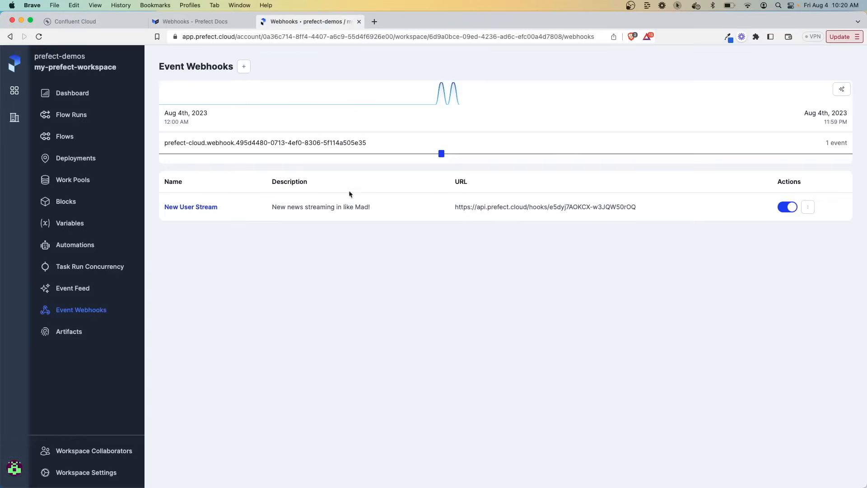
Step: Explore the webhook's events and inspect the Customer user 5 created event's raw payload
{"action": "left_click", "coordinate": [822, 89]}
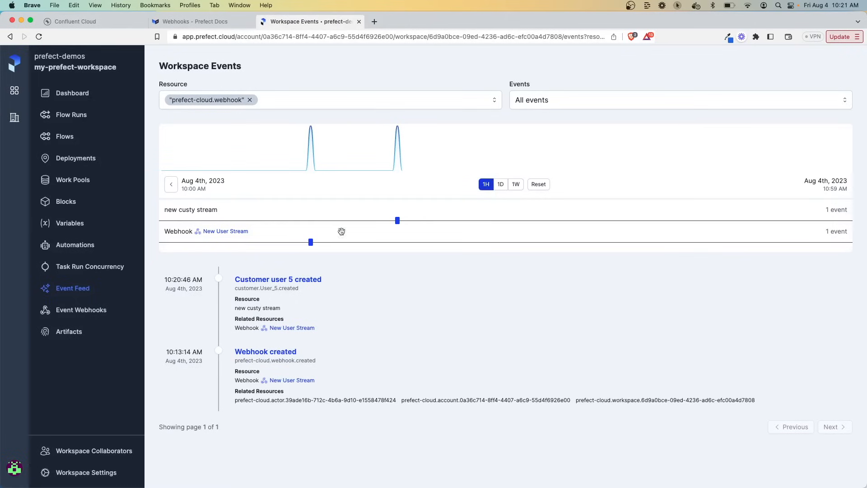
{"action": "mouse_move", "coordinate": [266, 287]}
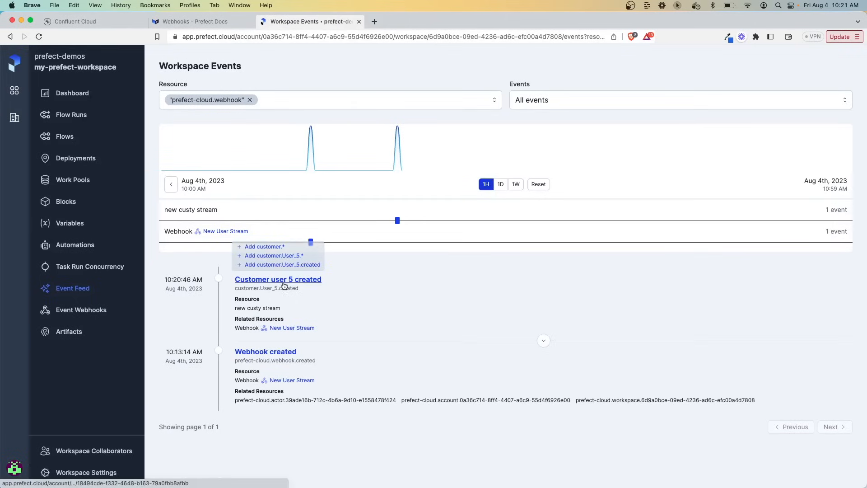
{"action": "left_click", "coordinate": [278, 279]}
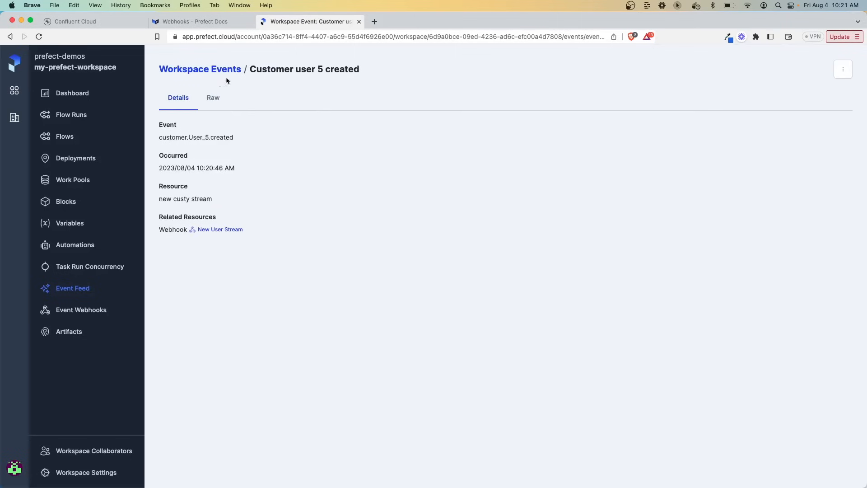
{"action": "left_click", "coordinate": [213, 97]}
{"action": "left_click_drag", "start_coordinate": [219, 190], "coordinate": [299, 222]}
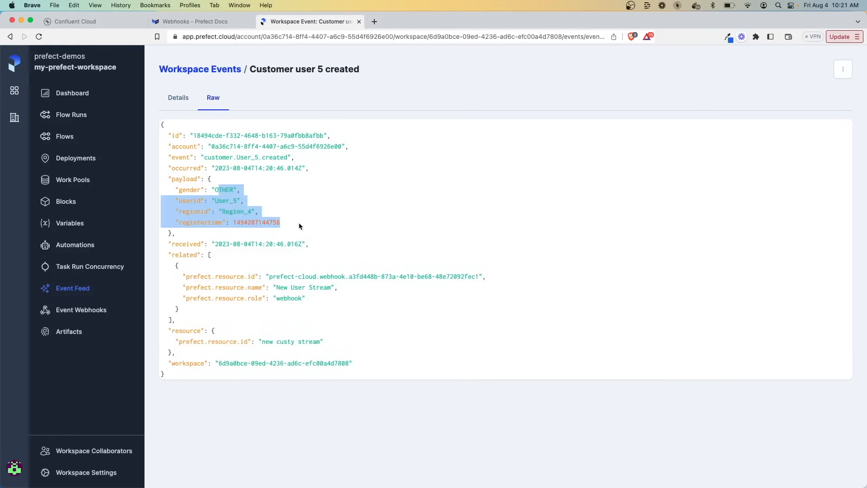
{"action": "left_click", "coordinate": [299, 222]}
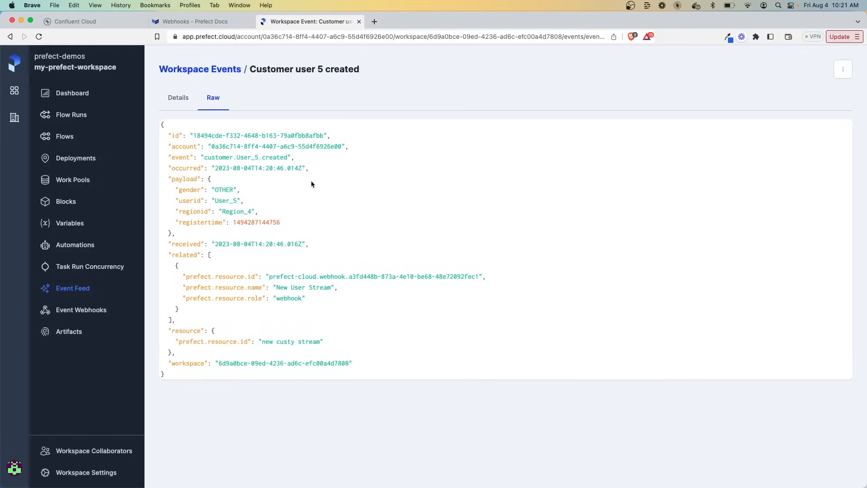
{"action": "left_click", "coordinate": [187, 101]}
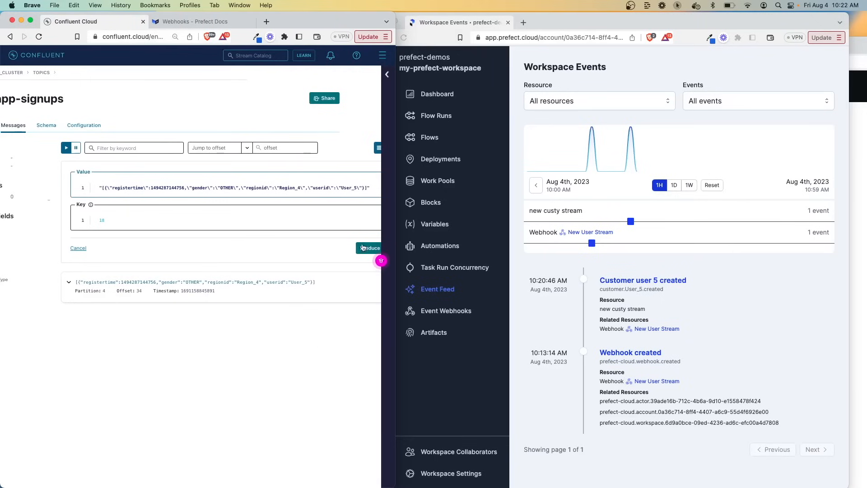
Step: Produce the signup message again and reload the Prefect event feed
{"action": "left_click", "coordinate": [370, 248]}
{"action": "left_click", "coordinate": [425, 34]}
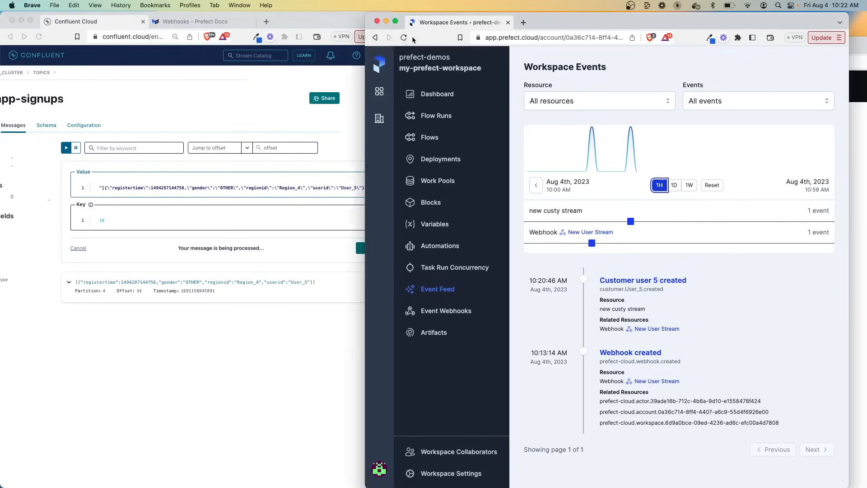
{"action": "left_click", "coordinate": [405, 38]}
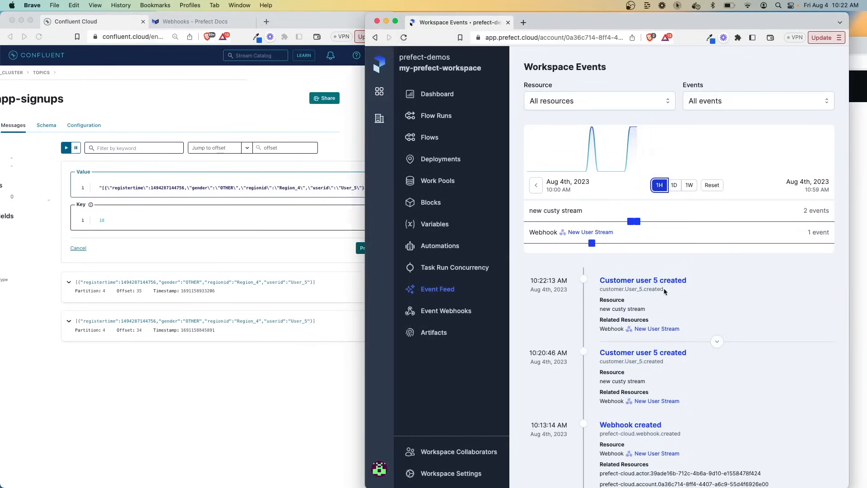
Step: Produce a User_8/Region_2 signup message and view the Customer user 8 created event's raw JSON
{"action": "left_click", "coordinate": [295, 188]}
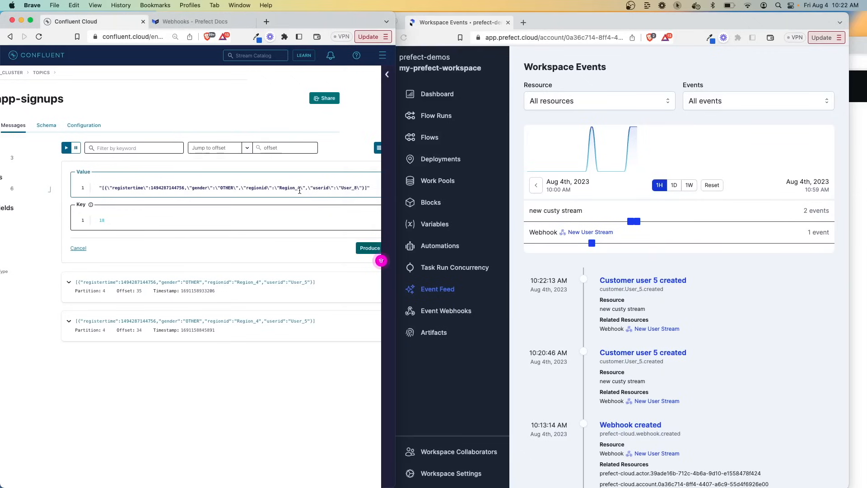
{"action": "type", "text": "2"}
{"action": "left_click", "coordinate": [370, 247]}
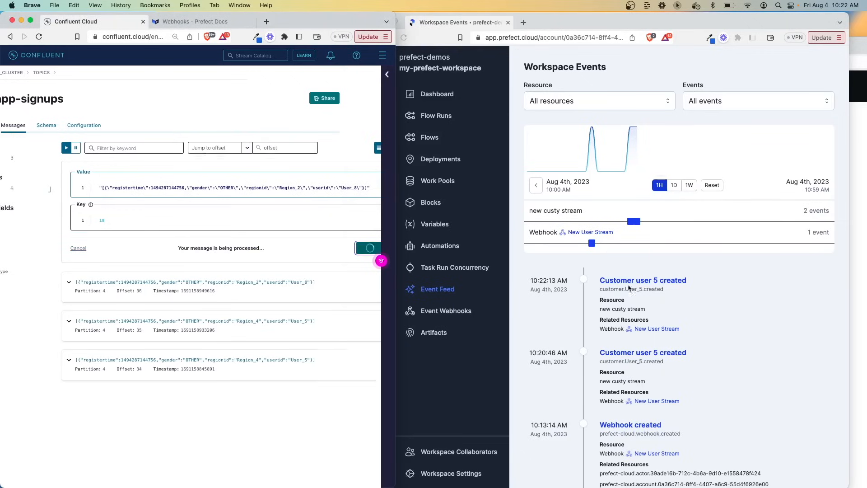
{"action": "left_click", "coordinate": [674, 185]}
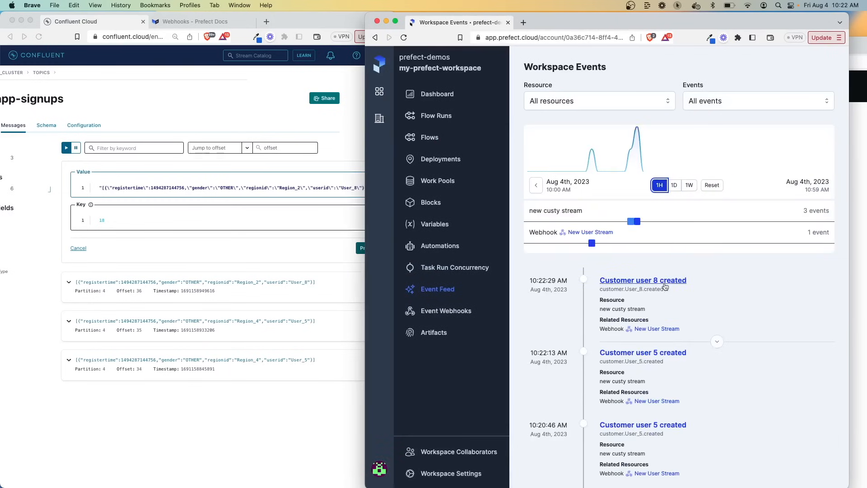
{"action": "left_click", "coordinate": [666, 283]}
{"action": "left_click", "coordinate": [577, 99]}
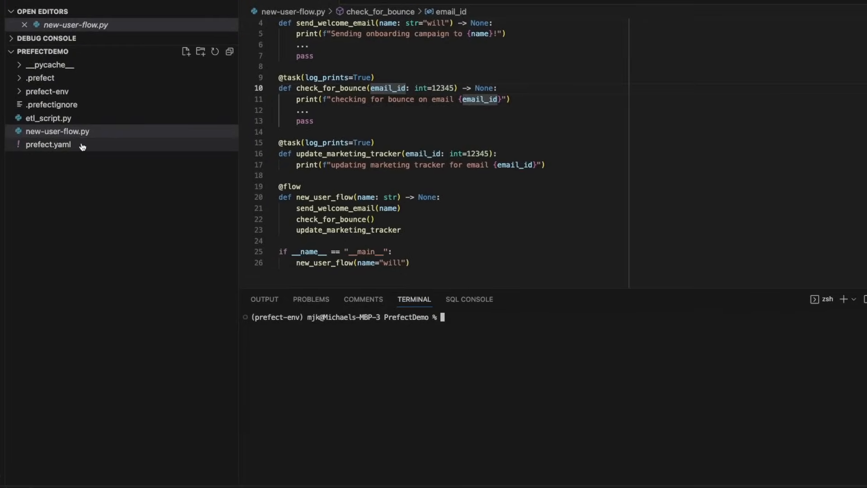
Step: Check the new-user-flow entrypoint in prefect.yaml
{"action": "left_click", "coordinate": [81, 146]}
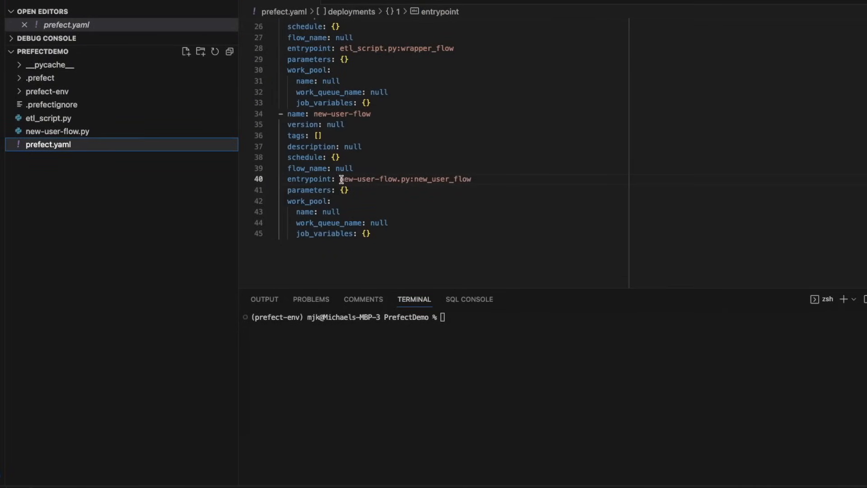
{"action": "left_click_drag", "start_coordinate": [341, 179], "coordinate": [471, 179]}
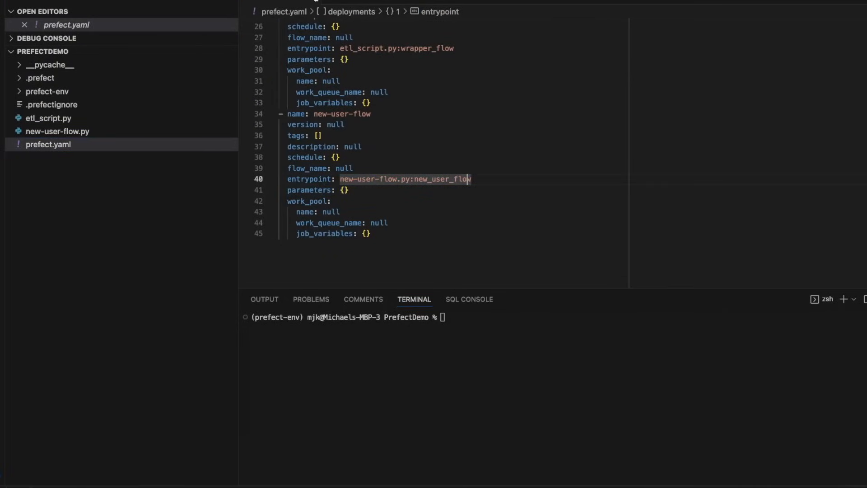
{"action": "key", "text": "super+w"}
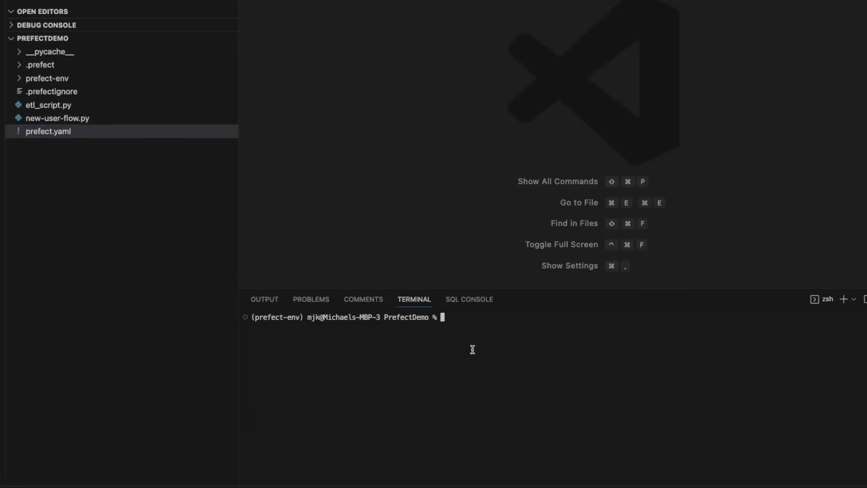
{"action": "type", "text": "prefect deploy"}
Step: Run prefect deploy for new-user-flow with no schedule on the local work pool
{"action": "key", "text": "Return"}
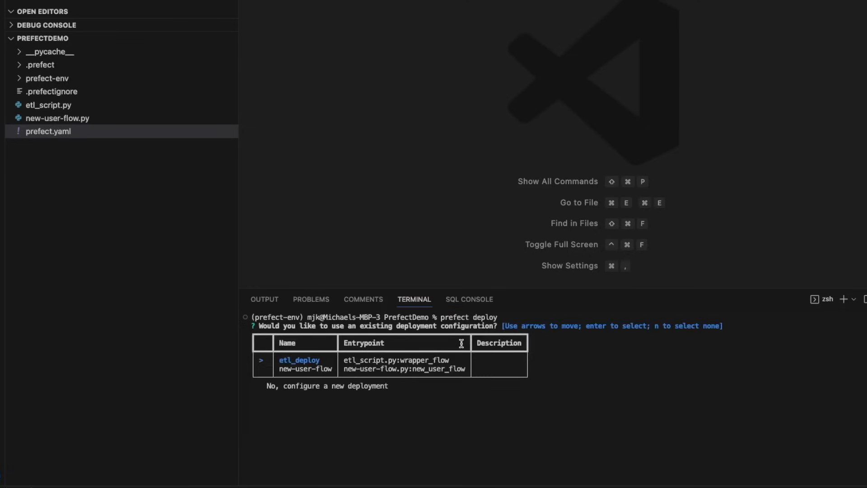
{"action": "key", "text": "Down"}
{"action": "key", "text": "Return"}
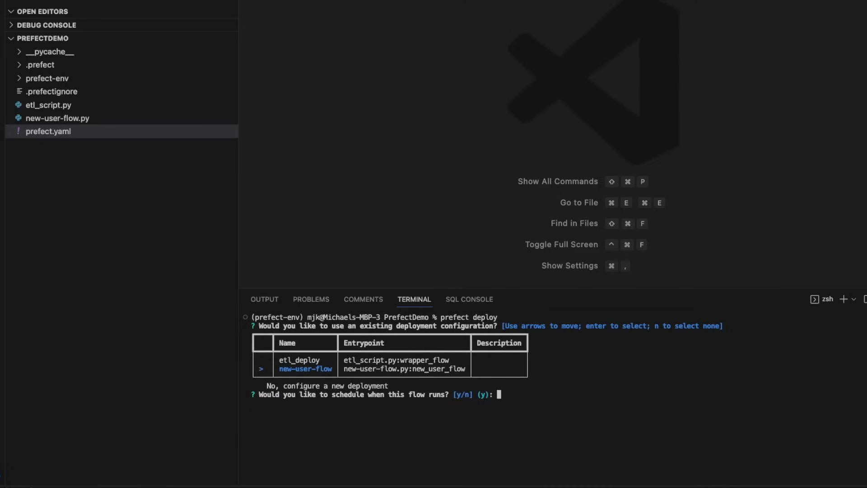
{"action": "type", "text": "n"}
{"action": "key", "text": "Return"}
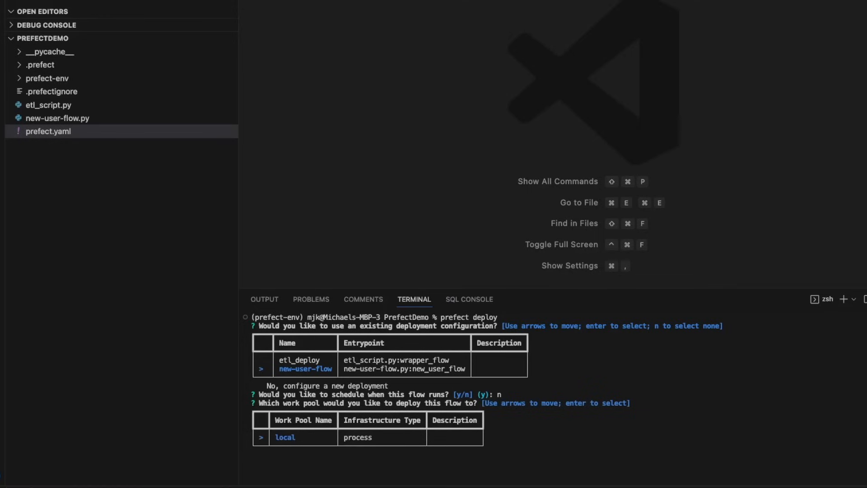
{"action": "key", "text": "Return"}
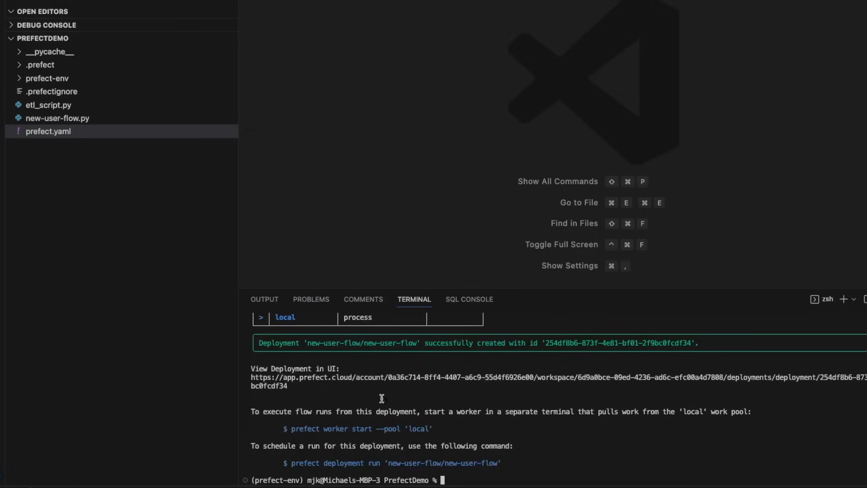
Step: Start a new terminal in the project folder, then bring the Confluent Cloud window forward in the browser
{"action": "right_click", "coordinate": [169, 217]}
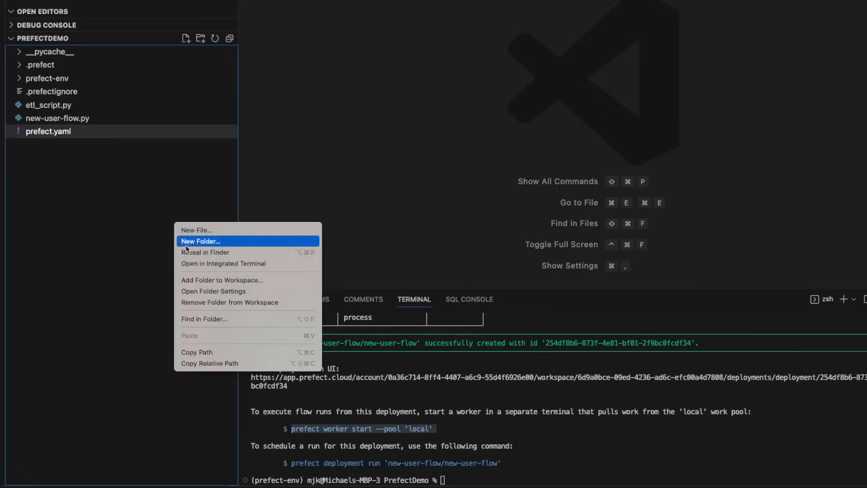
{"action": "left_click", "coordinate": [203, 233]}
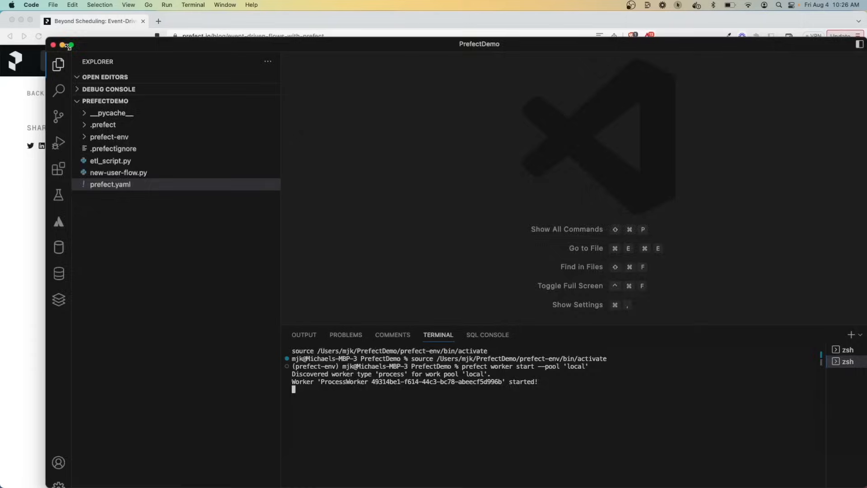
{"action": "key", "text": "super+Tab"}
{"action": "left_click", "coordinate": [342, 23]}
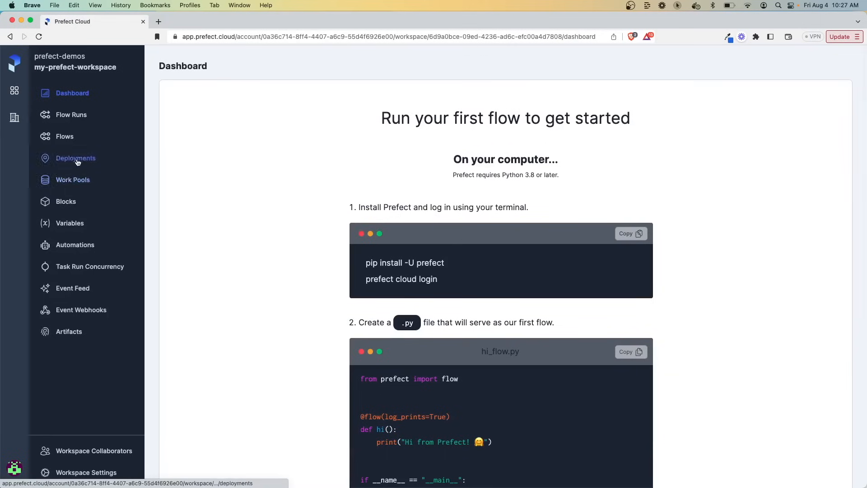
Step: Review the new-user-flow deployment and the empty Automations page, then go to the workspace Event Feed
{"action": "left_click", "coordinate": [76, 160]}
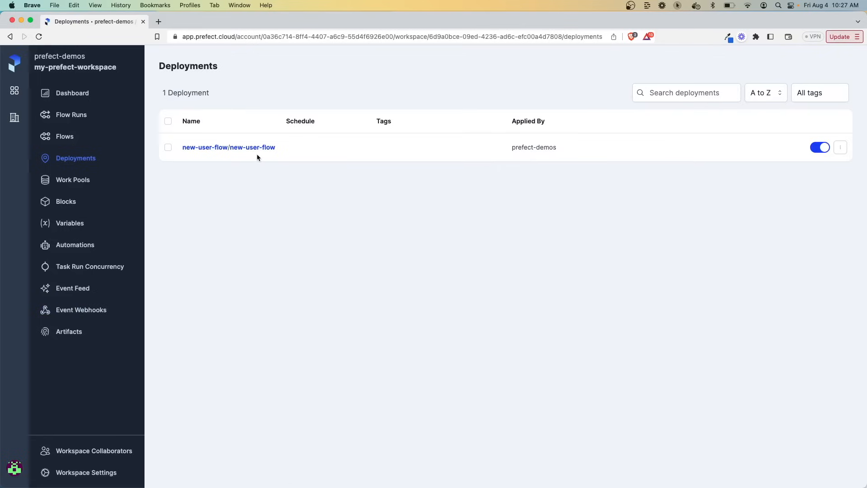
{"action": "left_click", "coordinate": [75, 245]}
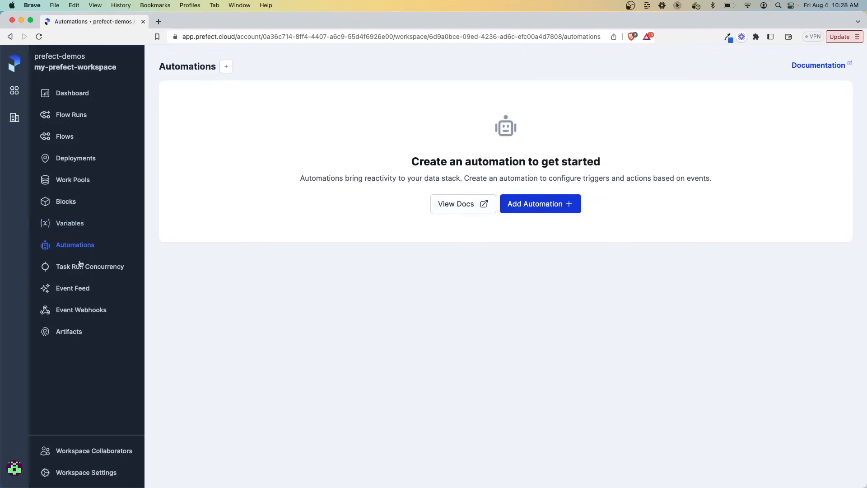
{"action": "left_click", "coordinate": [82, 309]}
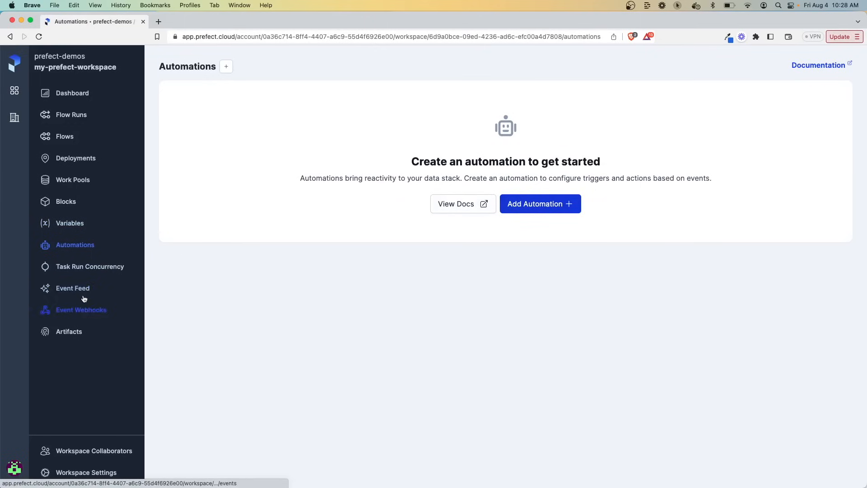
{"action": "left_click", "coordinate": [73, 288]}
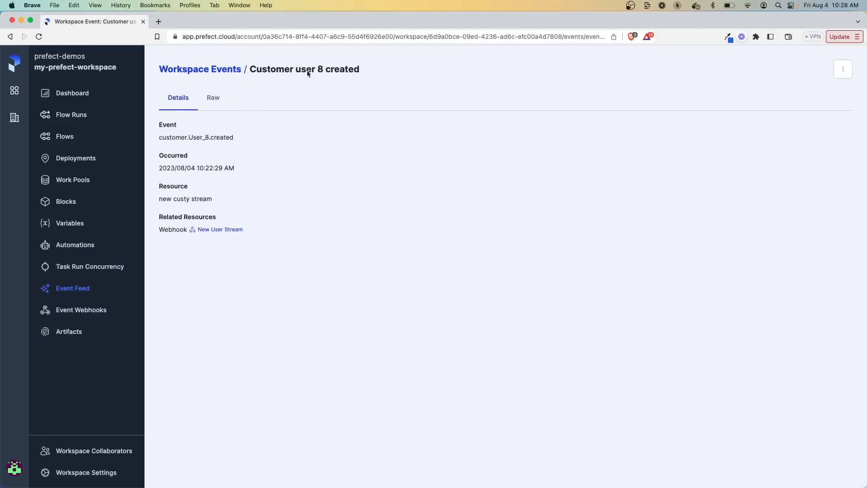
Step: Create an automation from the Customer user 8 created event and inspect the 'new custy stream' resource id in its trigger
{"action": "left_click", "coordinate": [843, 69]}
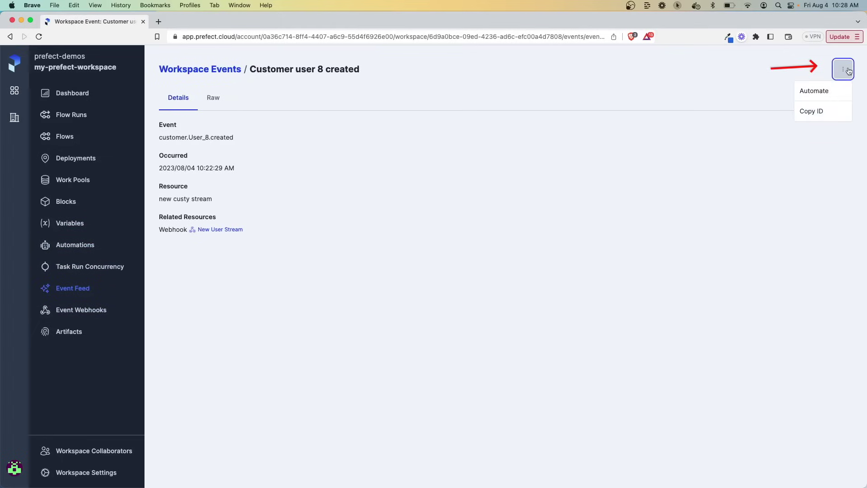
{"action": "left_click", "coordinate": [815, 92]}
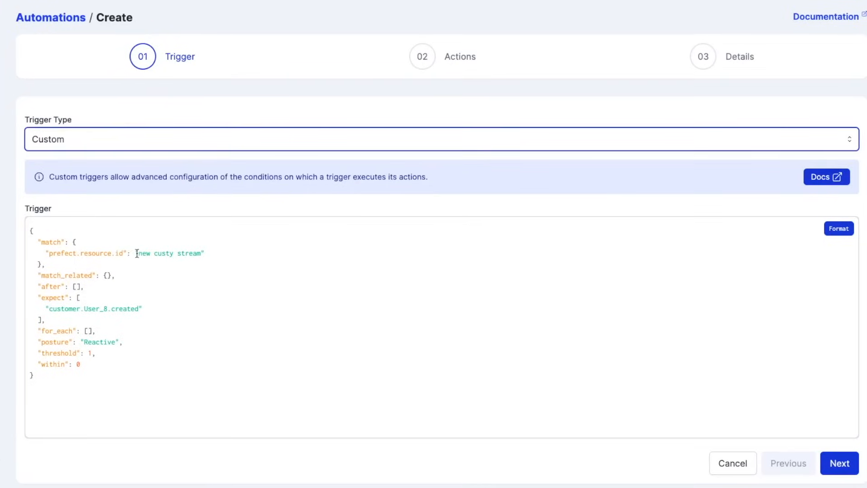
{"action": "double_click", "coordinate": [136, 252]}
{"action": "left_click", "coordinate": [205, 253]}
{"action": "left_click_drag", "start_coordinate": [205, 253], "coordinate": [141, 253]}
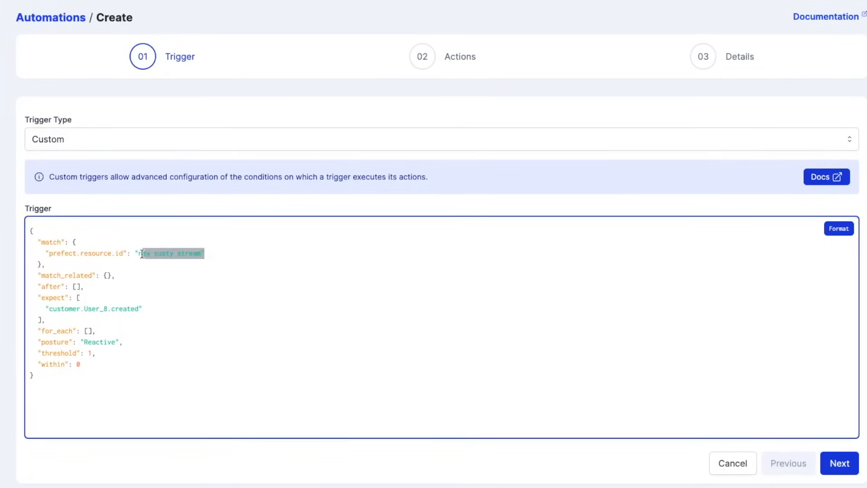
{"action": "left_click", "coordinate": [141, 253]}
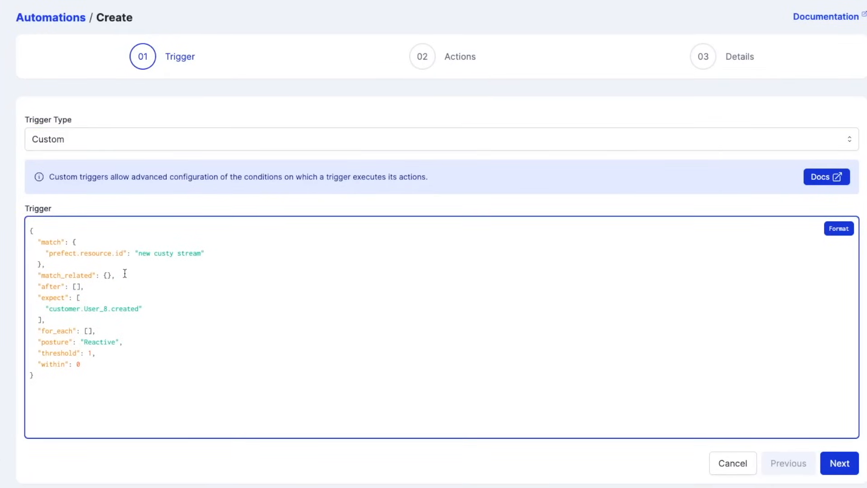
Step: Replace User_8.created in the trigger's expect list with * so it matches any customer.* event
{"action": "left_click_drag", "start_coordinate": [47, 320], "coordinate": [17, 301]}
{"action": "left_click", "coordinate": [45, 308]}
{"action": "left_click_drag", "start_coordinate": [81, 311], "coordinate": [131, 310]}
{"action": "left_click", "coordinate": [137, 309]}
{"action": "left_click_drag", "start_coordinate": [85, 308], "coordinate": [138, 309]}
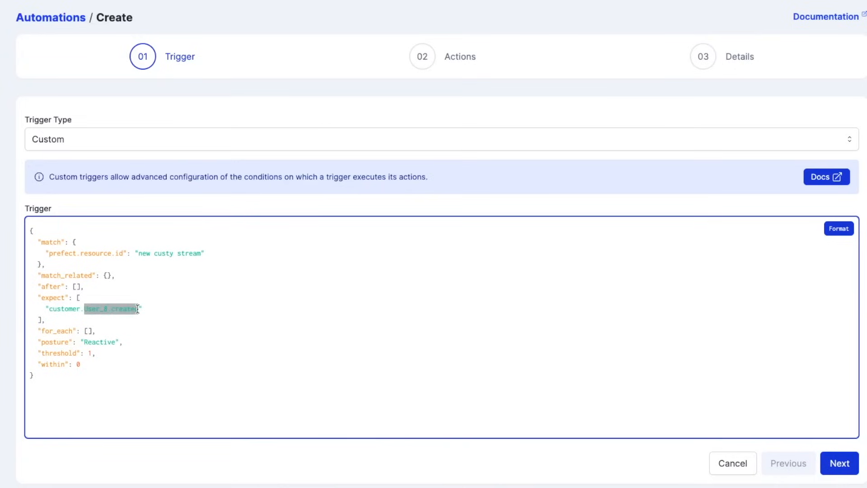
{"action": "type", "text": "*"}
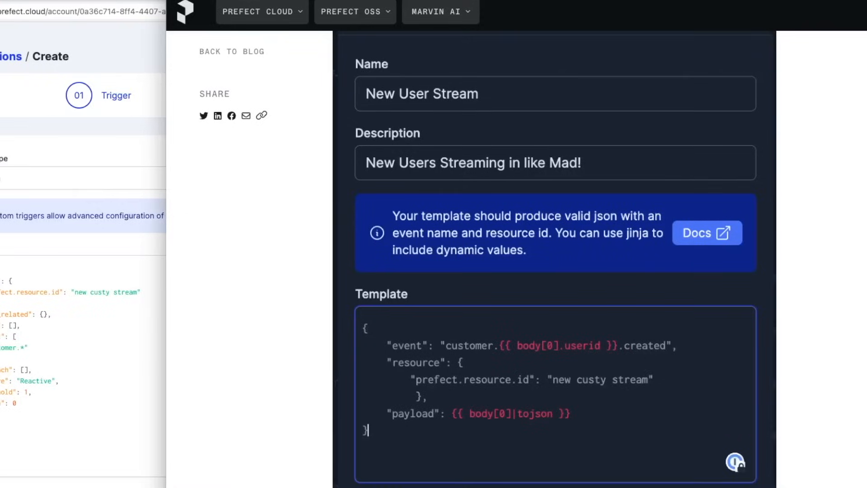
{"action": "scroll", "coordinate": [432, 364], "scroll_direction": "down", "scroll_amount": 2}
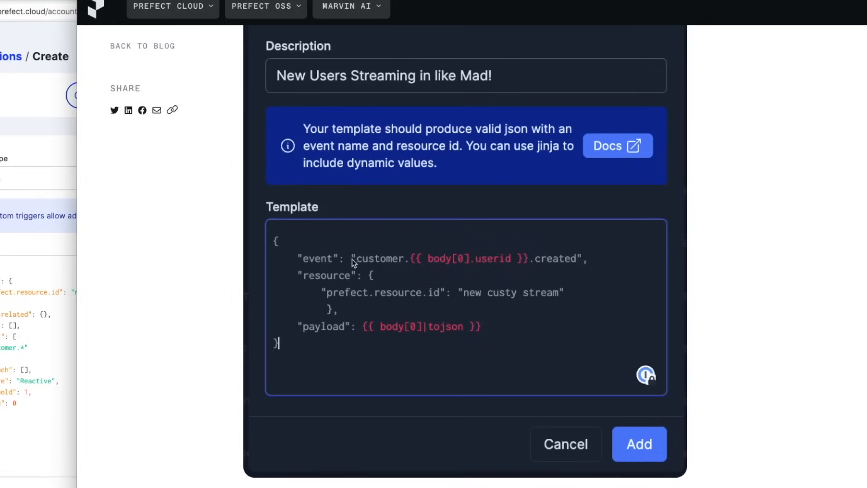
{"action": "scroll", "coordinate": [296, 286], "scroll_direction": "up", "scroll_amount": 1}
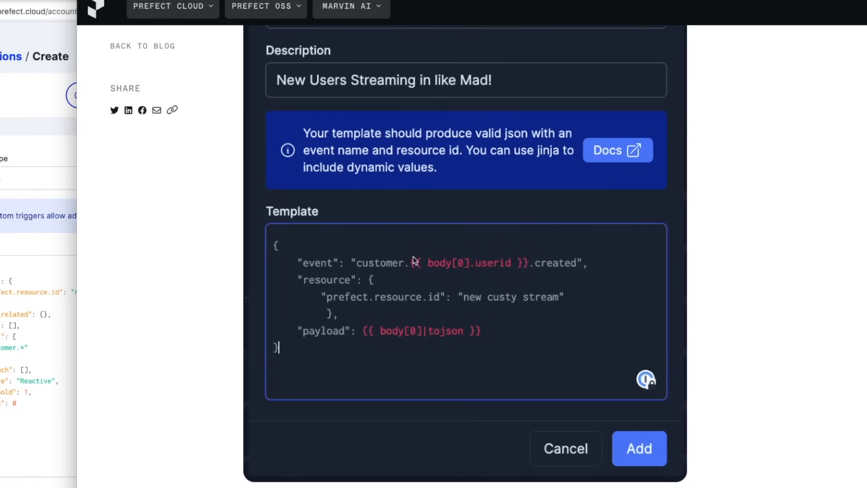
{"action": "left_click", "coordinate": [29, 381]}
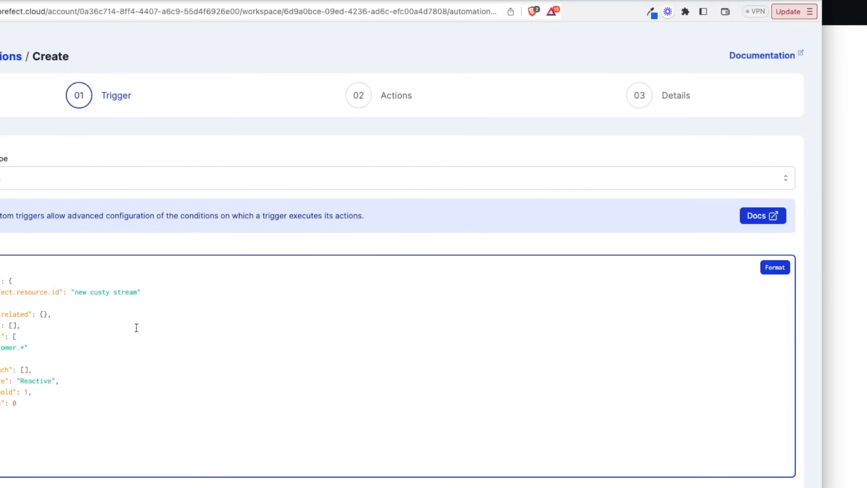
{"action": "key", "text": "alt+Tab"}
{"action": "scroll", "coordinate": [460, 275], "scroll_direction": "down", "scroll_amount": 1}
{"action": "scroll", "coordinate": [459, 290], "scroll_direction": "up", "scroll_amount": 2}
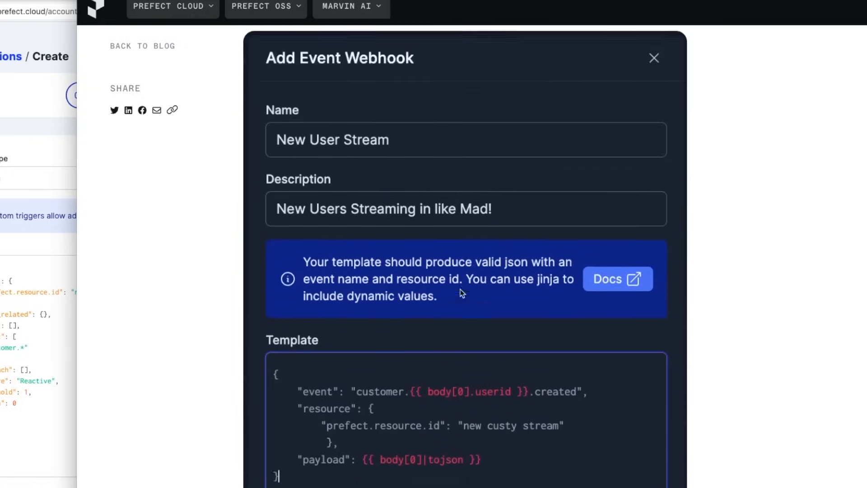
{"action": "scroll", "coordinate": [361, 197], "scroll_direction": "down", "scroll_amount": 2}
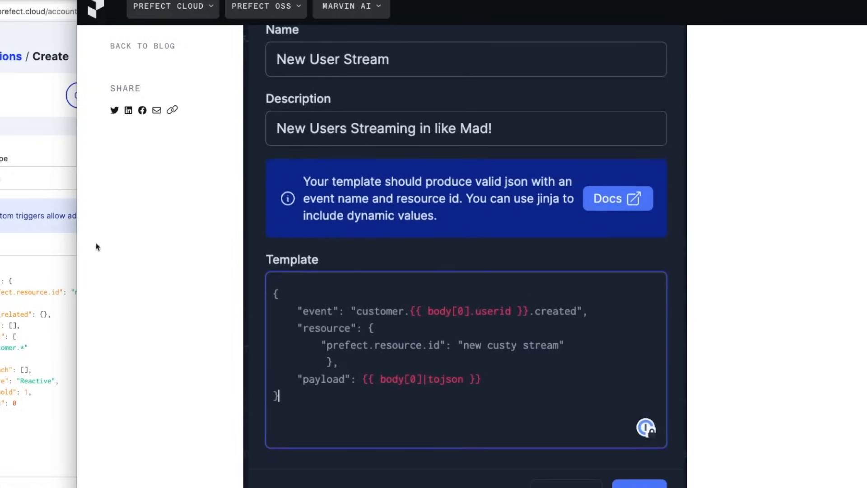
{"action": "left_click", "coordinate": [47, 277]}
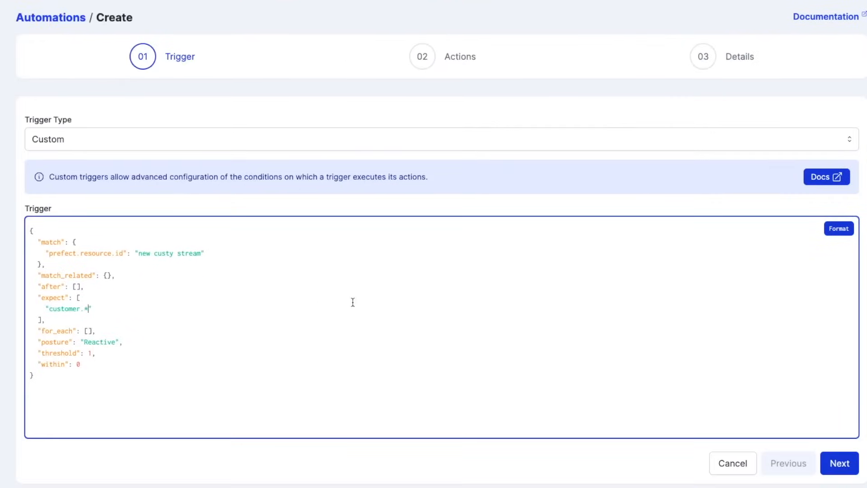
Step: Add a Run a deployment action targeting new-user-flow and focus its name parameter field
{"action": "left_click", "coordinate": [840, 463]}
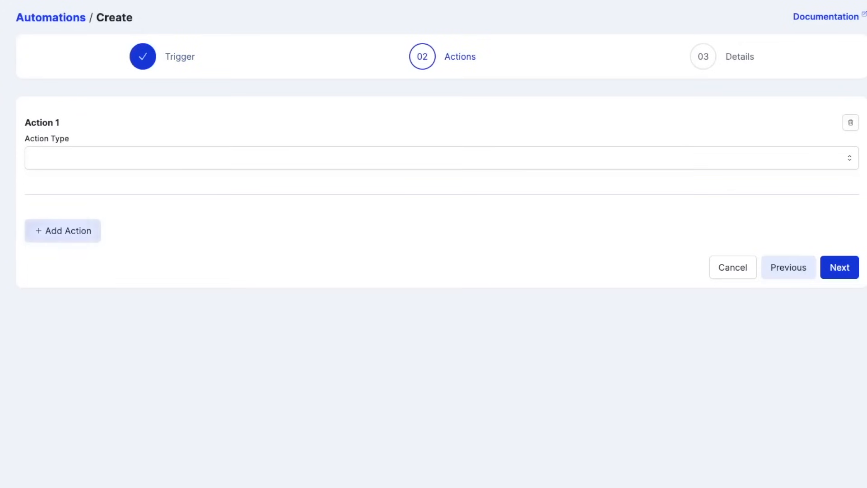
{"action": "left_click", "coordinate": [82, 161]}
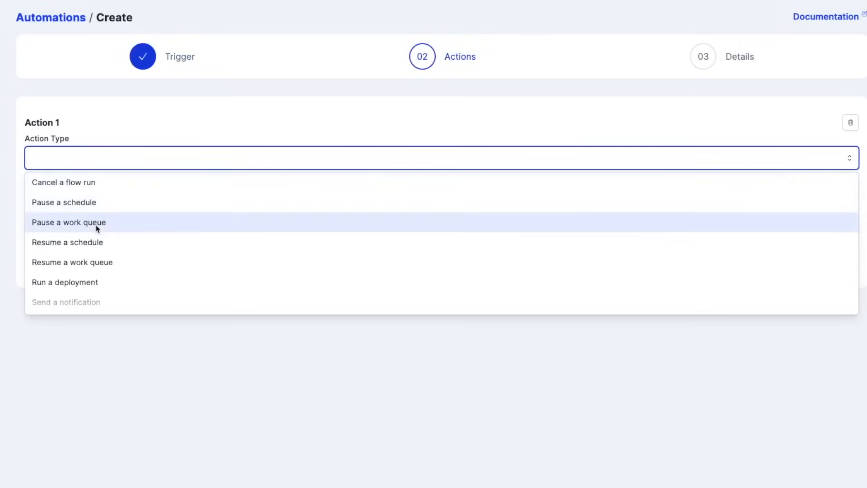
{"action": "left_click", "coordinate": [94, 283]}
{"action": "left_click", "coordinate": [122, 204]}
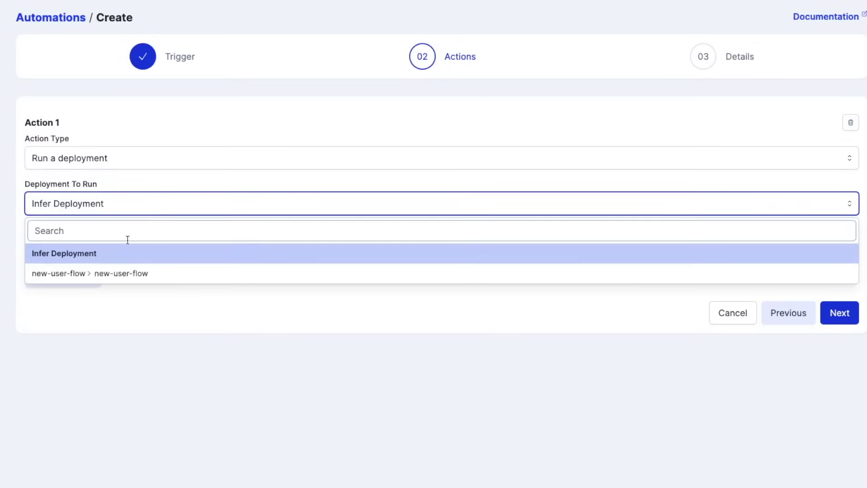
{"action": "left_click", "coordinate": [98, 275]}
{"action": "double_click", "coordinate": [30, 256]}
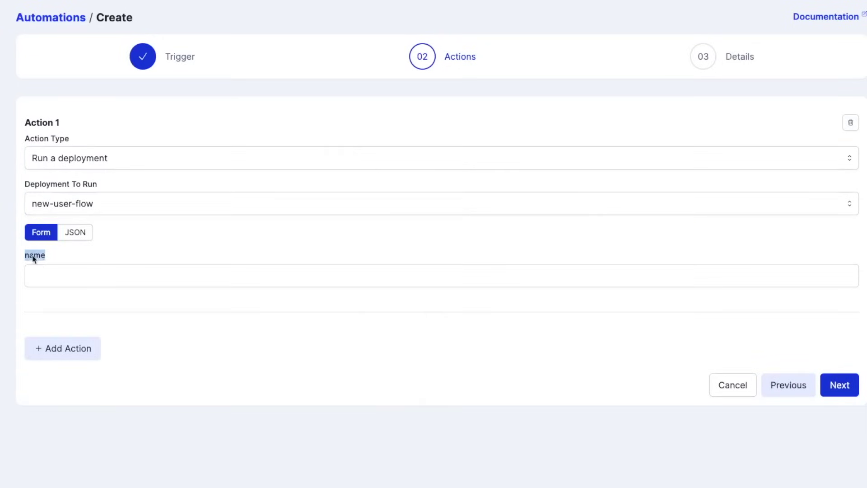
{"action": "left_click", "coordinate": [47, 278]}
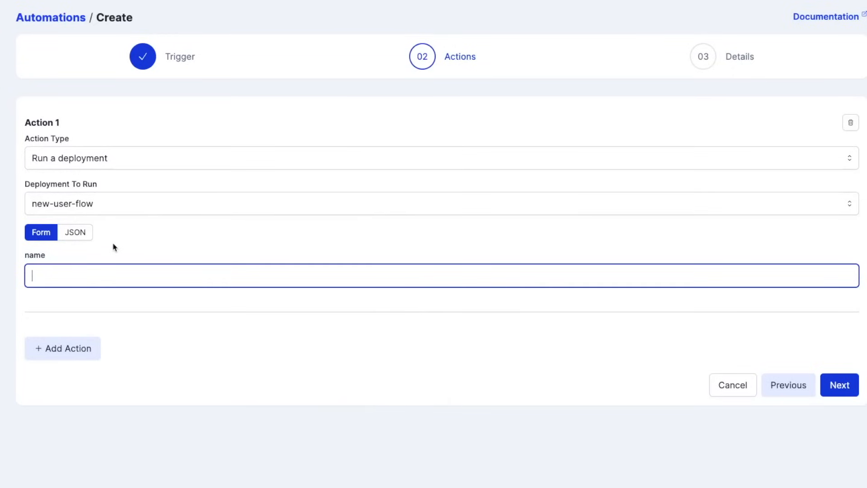
{"action": "key", "text": "super+Tab"}
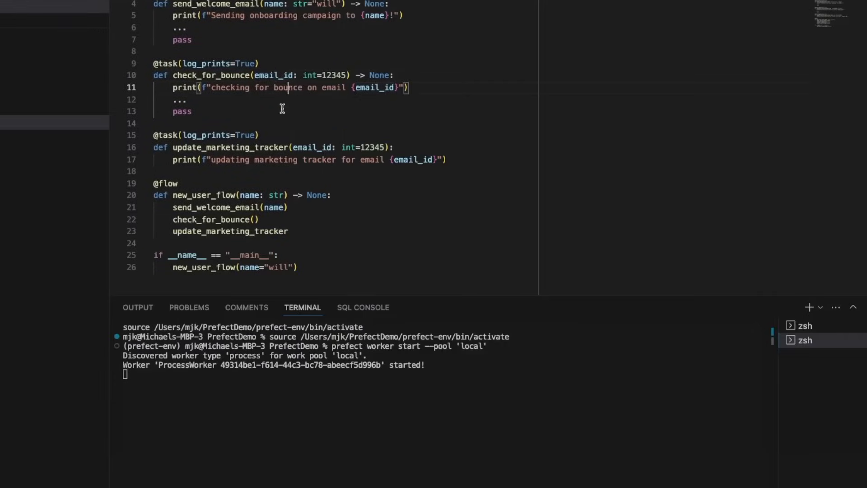
{"action": "scroll", "coordinate": [282, 109], "scroll_direction": "down", "scroll_amount": 10}
{"action": "scroll", "coordinate": [282, 109], "scroll_direction": "up", "scroll_amount": 5}
{"action": "scroll", "coordinate": [265, 198], "scroll_direction": "up", "scroll_amount": 2}
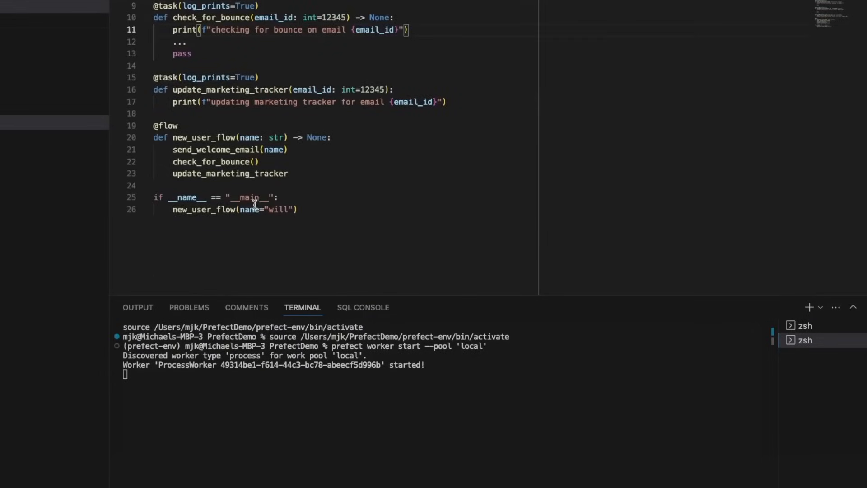
Step: Check the flow's default name value 'will' on line 26 of new-user-flow.py, then return to the automation form
{"action": "left_click", "coordinate": [251, 210]}
{"action": "left_click_drag", "start_coordinate": [293, 210], "coordinate": [264, 209]}
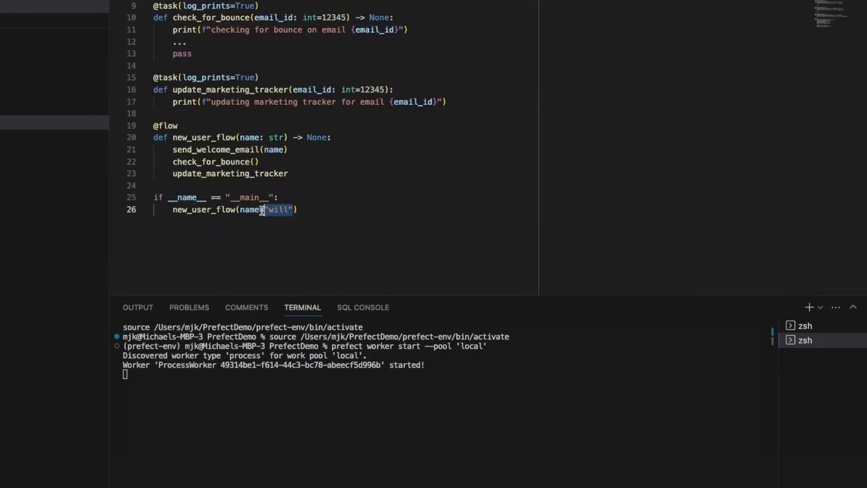
{"action": "left_click", "coordinate": [261, 209]}
{"action": "mouse_move", "coordinate": [54, 121]}
{"action": "scroll", "coordinate": [254, 227], "scroll_direction": "up", "scroll_amount": 5}
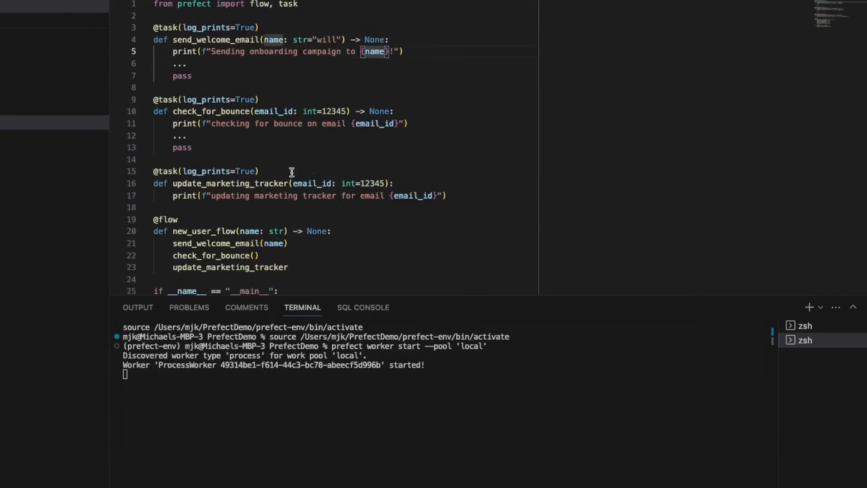
{"action": "scroll", "coordinate": [291, 173], "scroll_direction": "down", "scroll_amount": 8}
{"action": "key", "text": "super+Tab"}
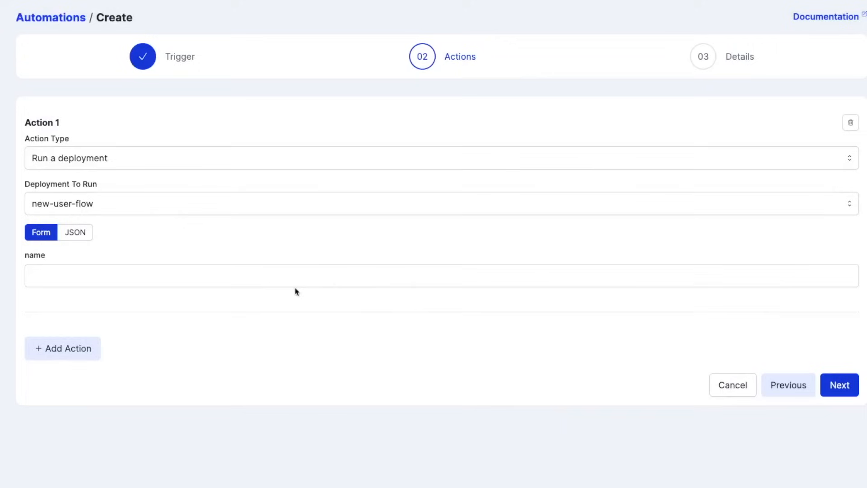
Step: Set the name parameter to {{ event.payload.userid }} and advance to the Details step
{"action": "left_click", "coordinate": [182, 281]}
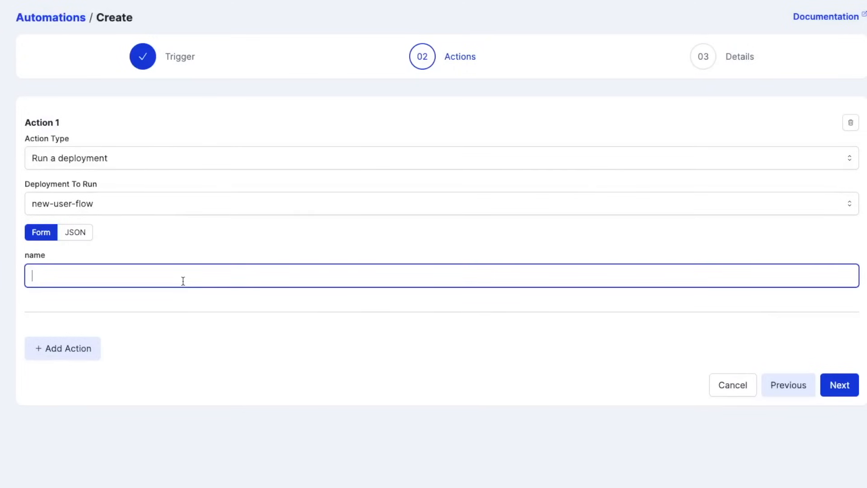
{"action": "type", "text": "{{ event.payload.userid }}"}
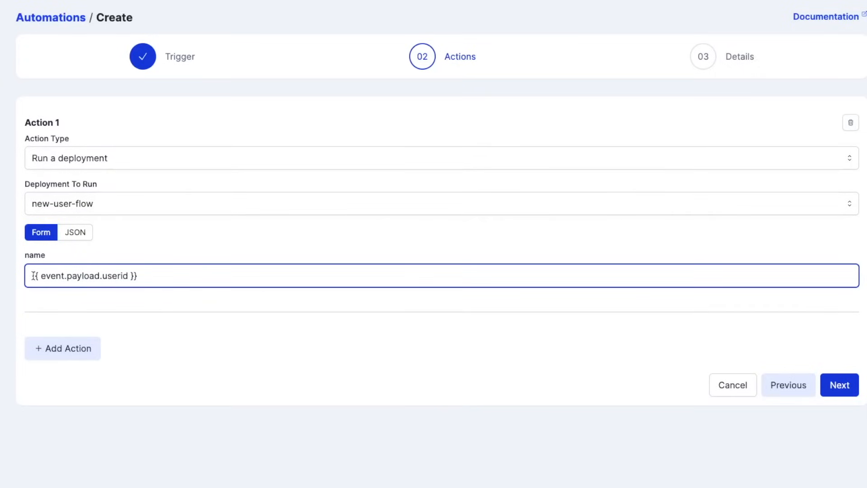
{"action": "double_click", "coordinate": [79, 276]}
{"action": "left_click", "coordinate": [110, 275]}
{"action": "double_click", "coordinate": [112, 275]}
{"action": "left_click", "coordinate": [151, 276]}
{"action": "left_click_drag", "start_coordinate": [150, 276], "coordinate": [43, 275]}
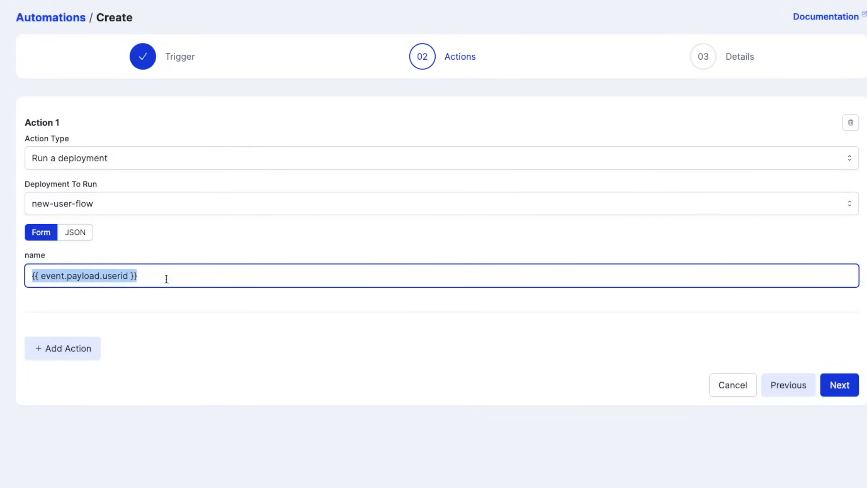
{"action": "left_click", "coordinate": [840, 385]}
Step: Name the automation 'Send New User Email' and save it
{"action": "left_click", "coordinate": [68, 141]}
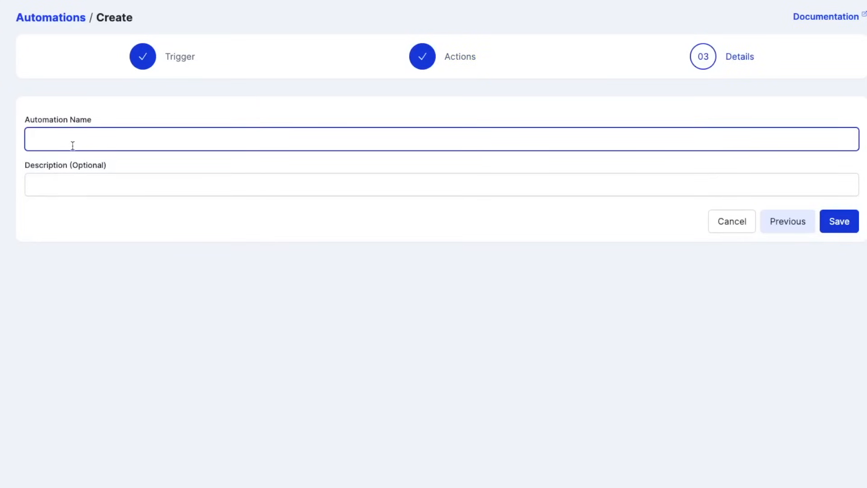
{"action": "type", "text": "Send New User Email"}
{"action": "left_click", "coordinate": [826, 226]}
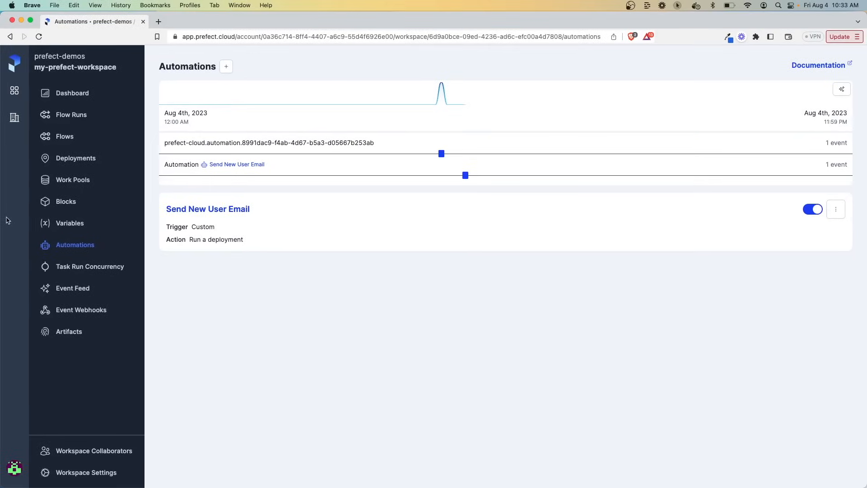
Step: Produce the User_8 signup message to the topic and reload the Prefect dashboard to see the new-user-flow run
{"action": "left_click", "coordinate": [208, 208]}
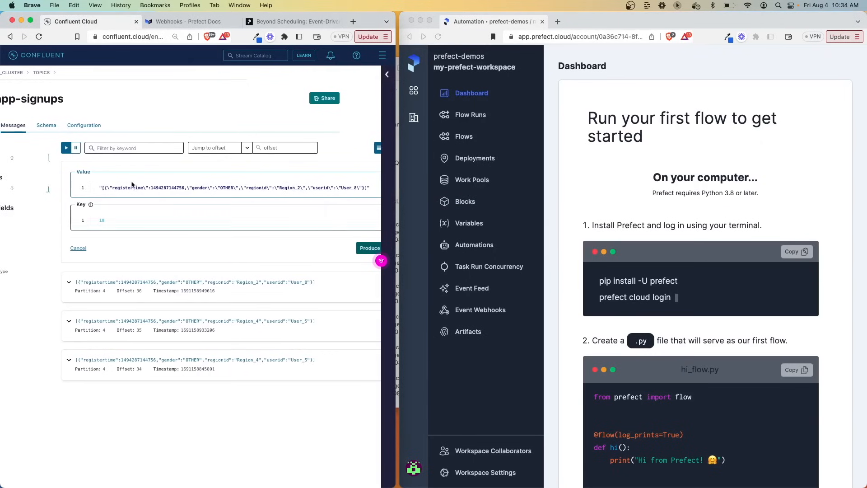
{"action": "left_click", "coordinate": [368, 248]}
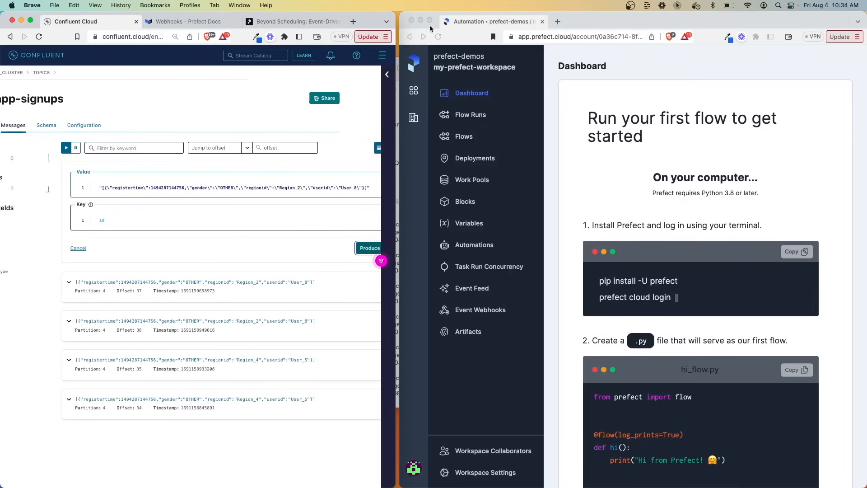
{"action": "left_click", "coordinate": [438, 36]}
{"action": "left_click", "coordinate": [758, 178]}
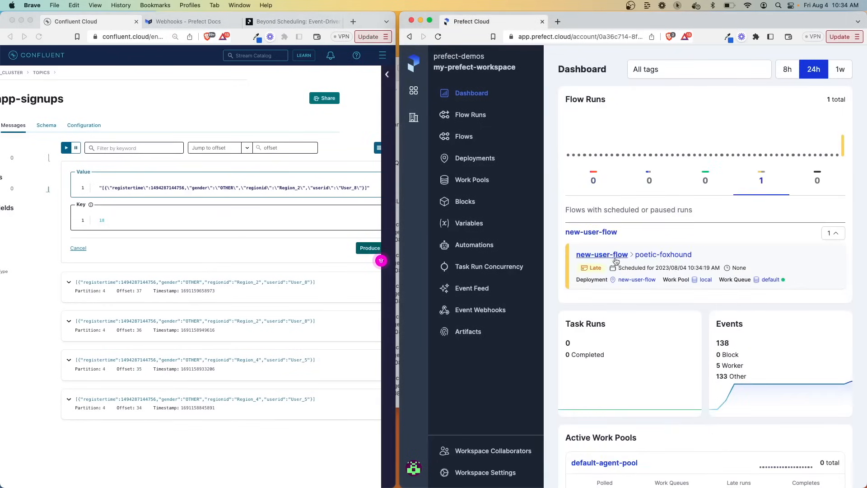
Step: Watch the worker pick up the run in the VS Code terminal, then return to the refreshed Prefect dashboard
{"action": "key", "text": "super+Tab"}
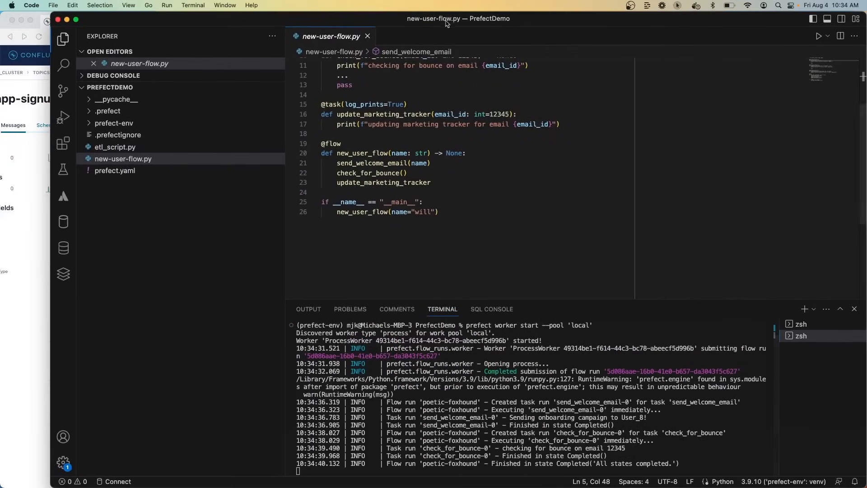
{"action": "key", "text": "super+Tab"}
{"action": "left_click", "coordinate": [440, 36]}
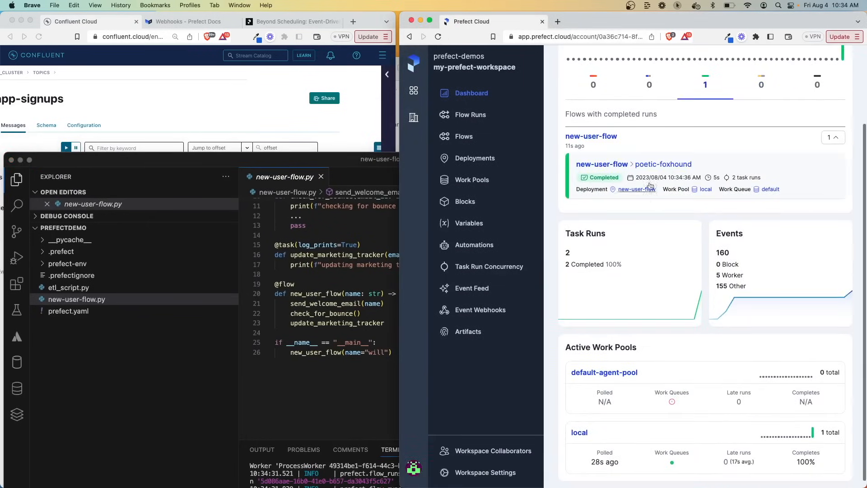
Step: View the poetic-foxhound run's parameters and confirm name is User_8
{"action": "left_click", "coordinate": [664, 232]}
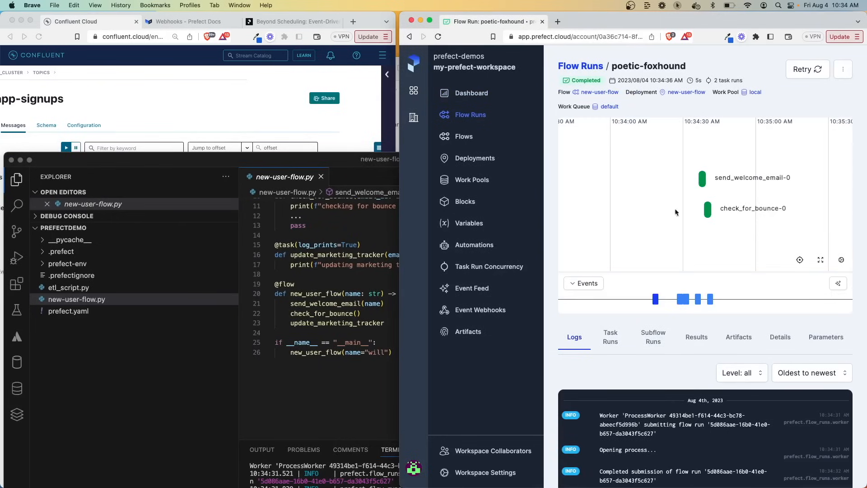
{"action": "double_click", "coordinate": [702, 24]}
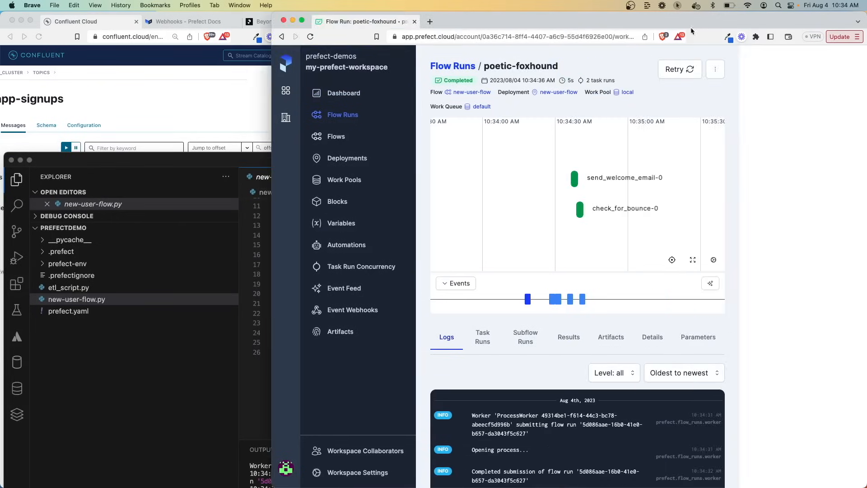
{"action": "scroll", "coordinate": [456, 242], "scroll_direction": "down", "scroll_amount": 3}
{"action": "left_click", "coordinate": [449, 240]}
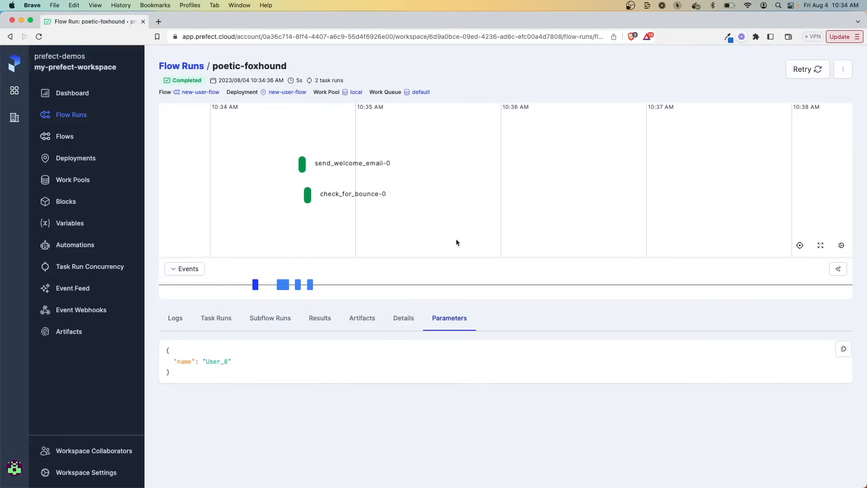
{"action": "left_click_drag", "start_coordinate": [230, 370], "coordinate": [174, 359]}
{"action": "left_click_drag", "start_coordinate": [229, 360], "coordinate": [169, 372]}
Step: Check the send_welcome_email-0 task log shows the onboarding campaign sent to User_8!, then reopen the flow run
{"action": "left_click", "coordinate": [216, 317]}
{"action": "left_click", "coordinate": [210, 415]}
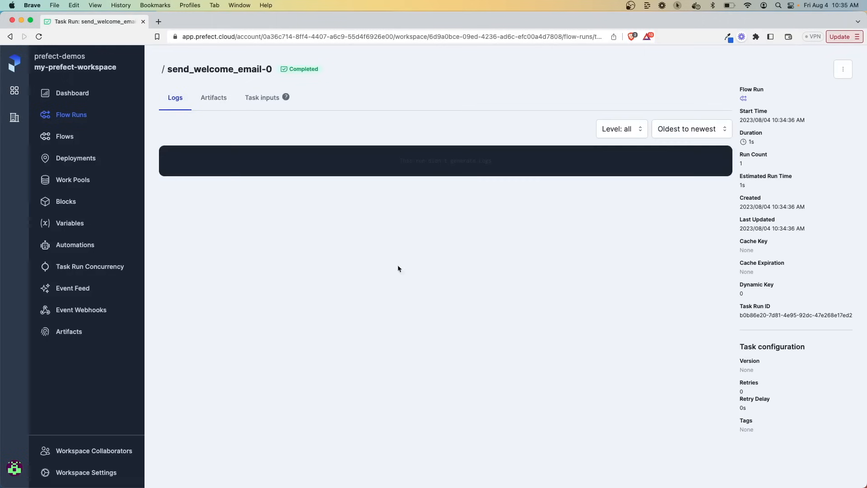
{"action": "left_click_drag", "start_coordinate": [234, 171], "coordinate": [288, 172]}
{"action": "left_click", "coordinate": [297, 172]}
{"action": "double_click", "coordinate": [308, 171]}
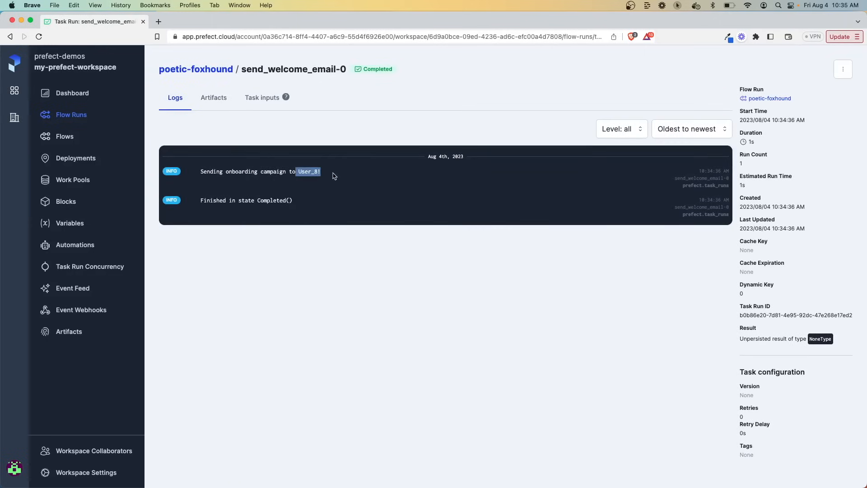
{"action": "left_click", "coordinate": [308, 171]}
{"action": "left_click", "coordinate": [72, 96]}
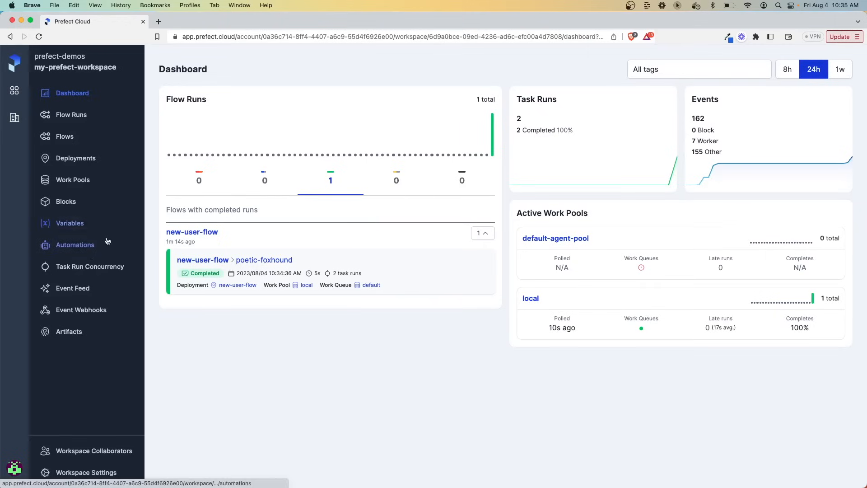
{"action": "left_click", "coordinate": [264, 259]}
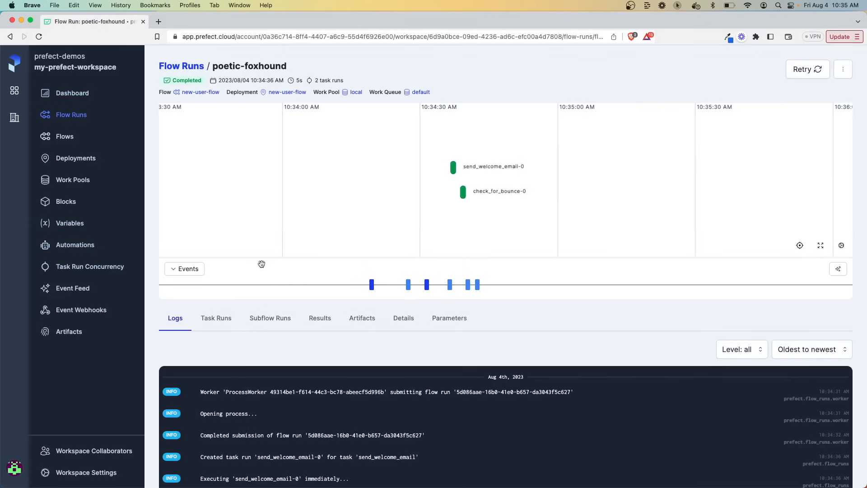
{"action": "scroll", "coordinate": [357, 339], "scroll_direction": "down", "scroll_amount": 2}
{"action": "scroll", "coordinate": [357, 353], "scroll_direction": "down", "scroll_amount": 2}
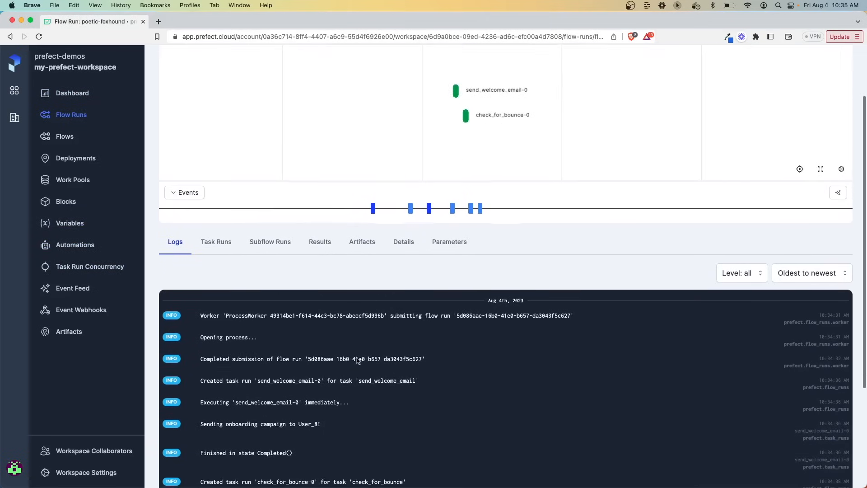
{"action": "scroll", "coordinate": [356, 360], "scroll_direction": "down", "scroll_amount": 2}
{"action": "scroll", "coordinate": [357, 359], "scroll_direction": "down", "scroll_amount": 2}
{"action": "scroll", "coordinate": [357, 360], "scroll_direction": "down", "scroll_amount": 2}
{"action": "scroll", "coordinate": [359, 343], "scroll_direction": "up", "scroll_amount": 8}
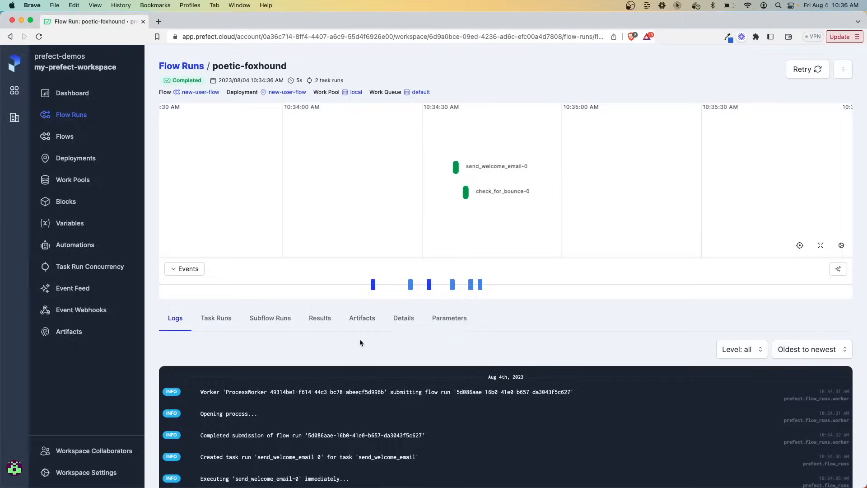